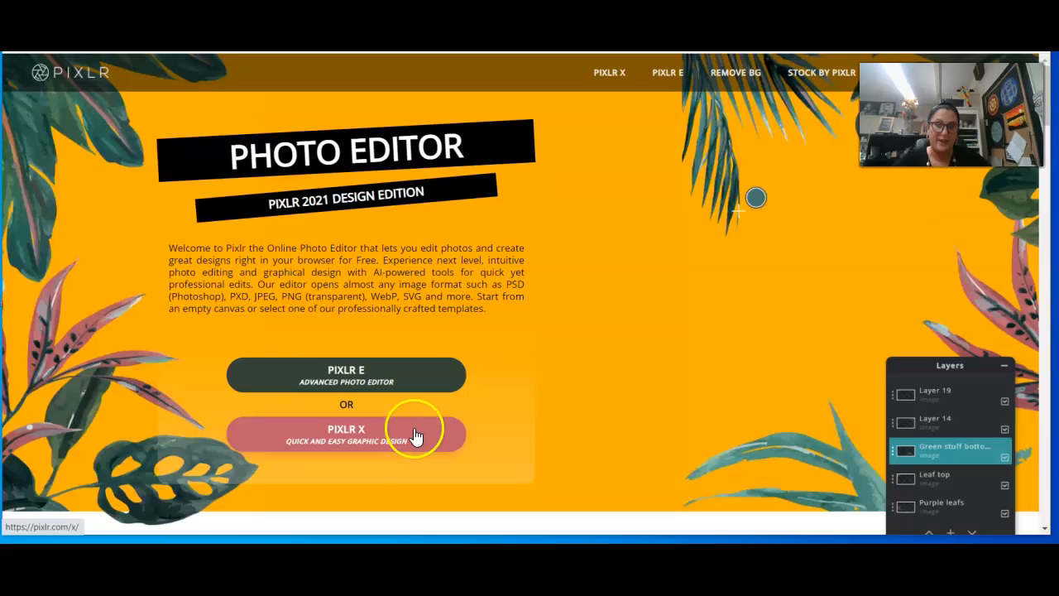
Step: Open the Pixlr E advanced photo editor and, in a new browser tab, search Google for Seattle
{"action": "left_click", "coordinate": [381, 378]}
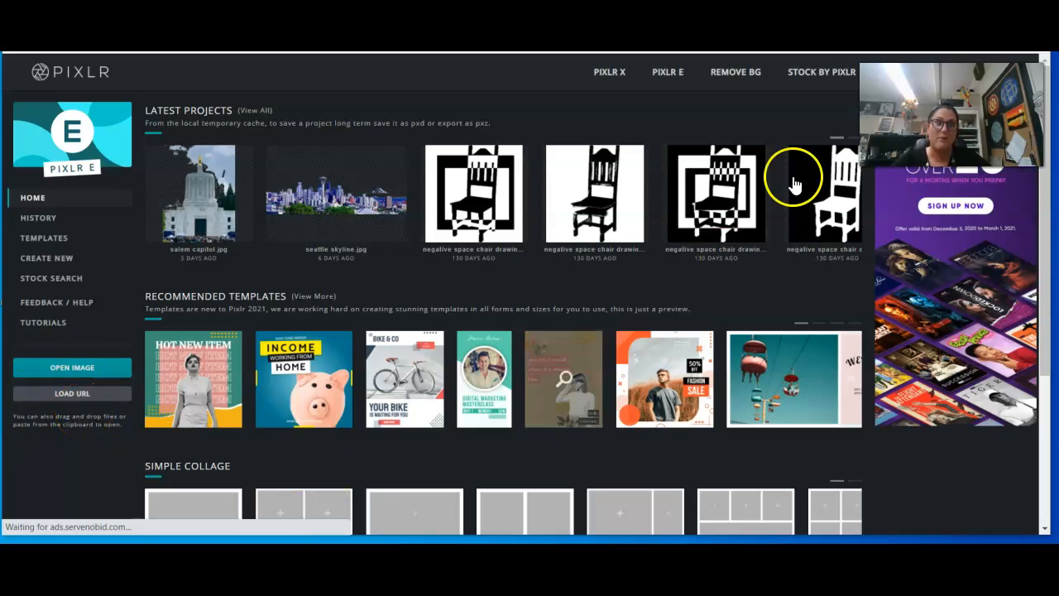
{"action": "key", "text": "ctrl+t"}
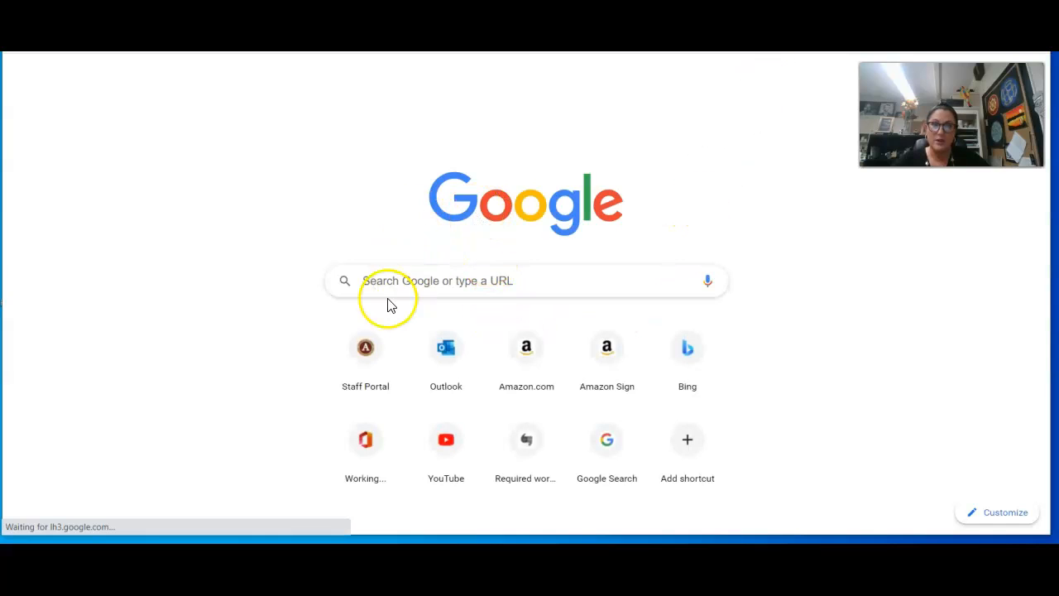
{"action": "left_click", "coordinate": [386, 282]}
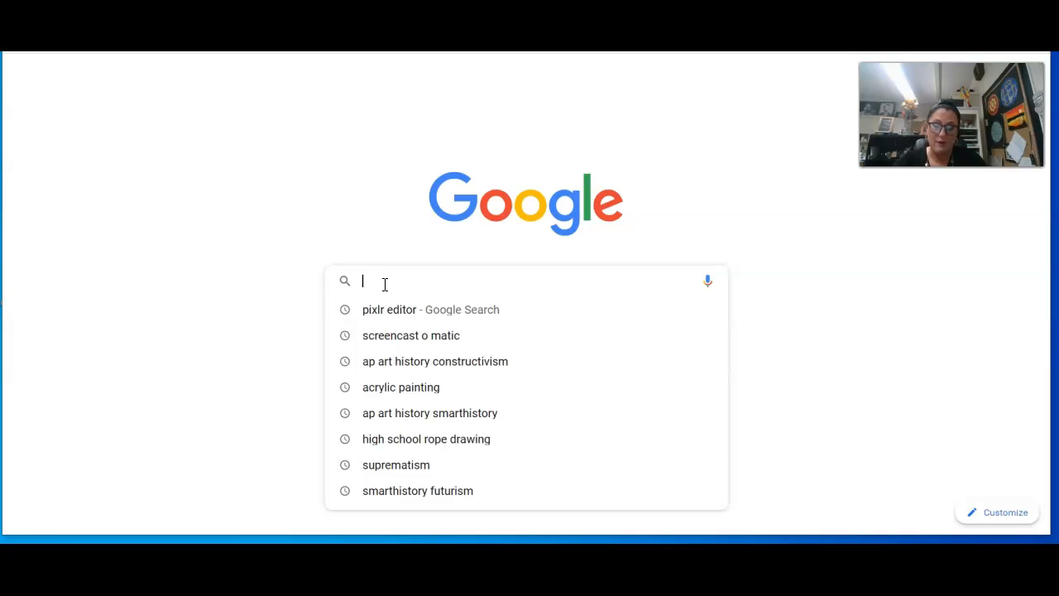
{"action": "type", "text": "Seatl"}
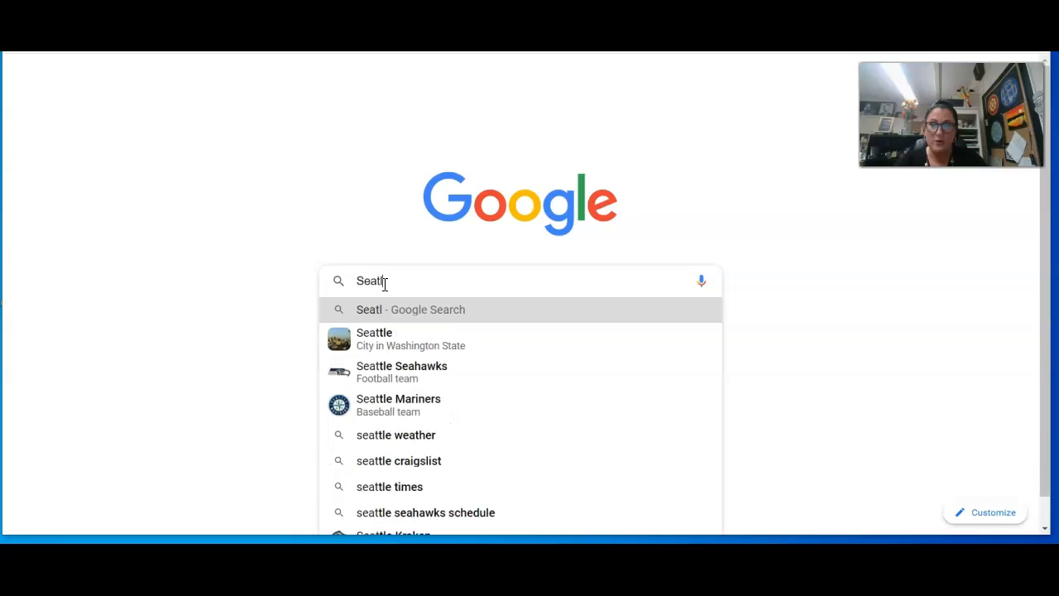
{"action": "key", "text": "BackSpace"}
{"action": "type", "text": "tle"}
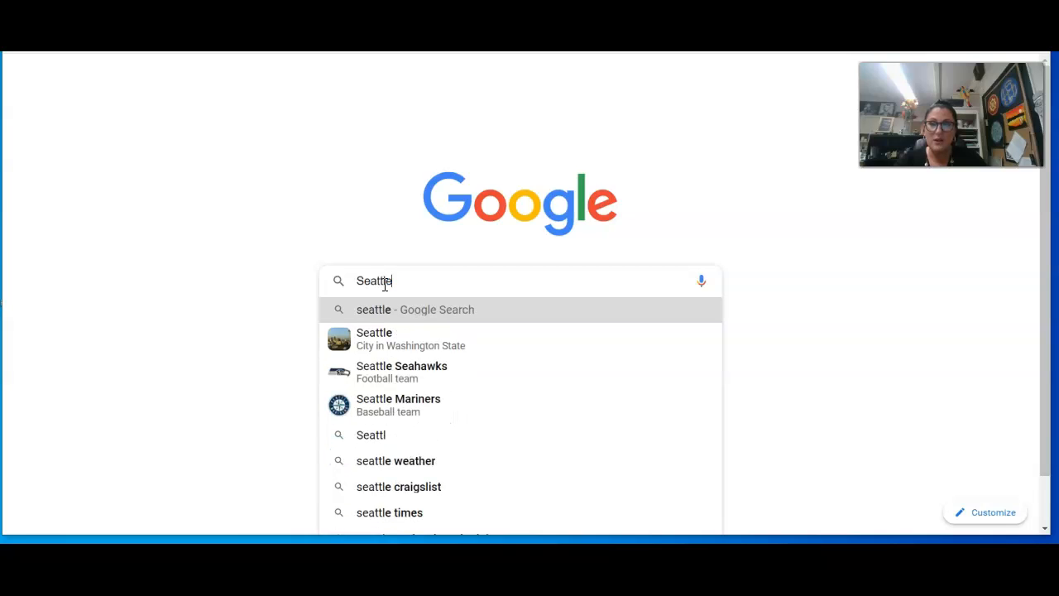
{"action": "key", "text": "Return"}
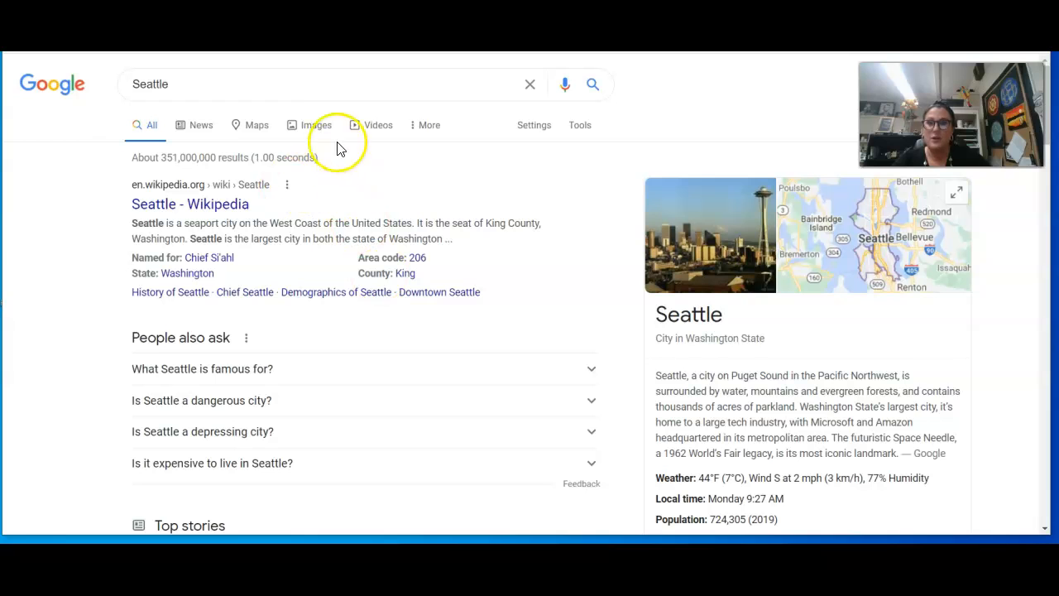
Step: Show the image results for Seattle and filter them to Large size
{"action": "left_click", "coordinate": [316, 127]}
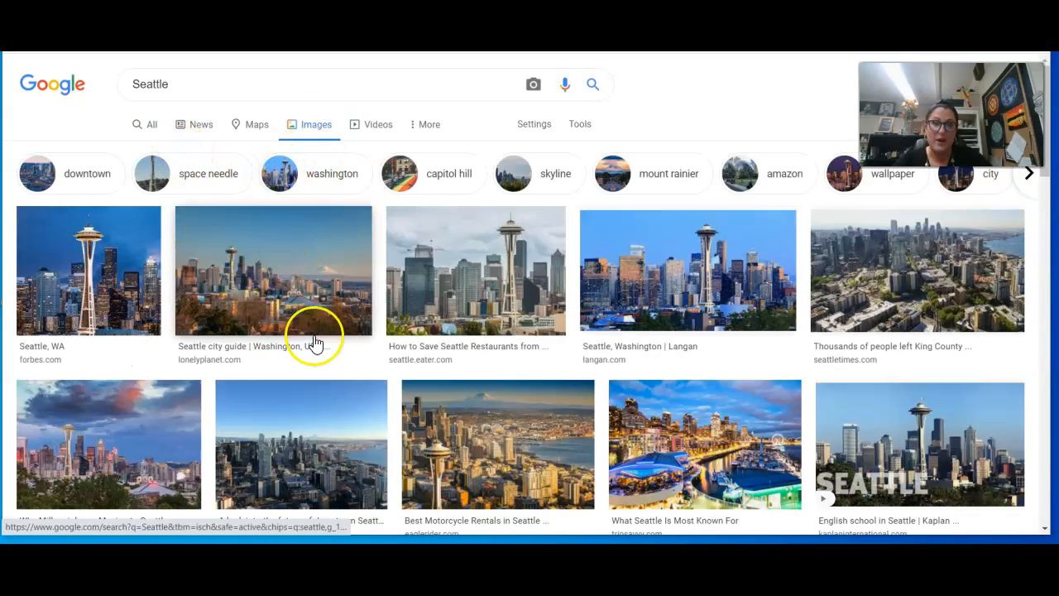
{"action": "left_click", "coordinate": [579, 125]}
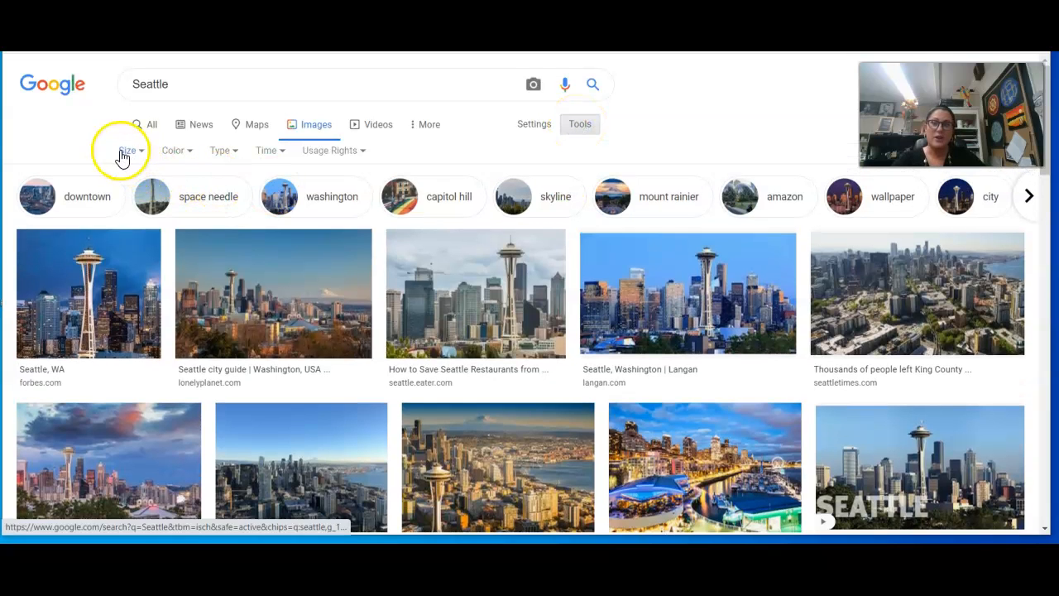
{"action": "left_click", "coordinate": [128, 150]}
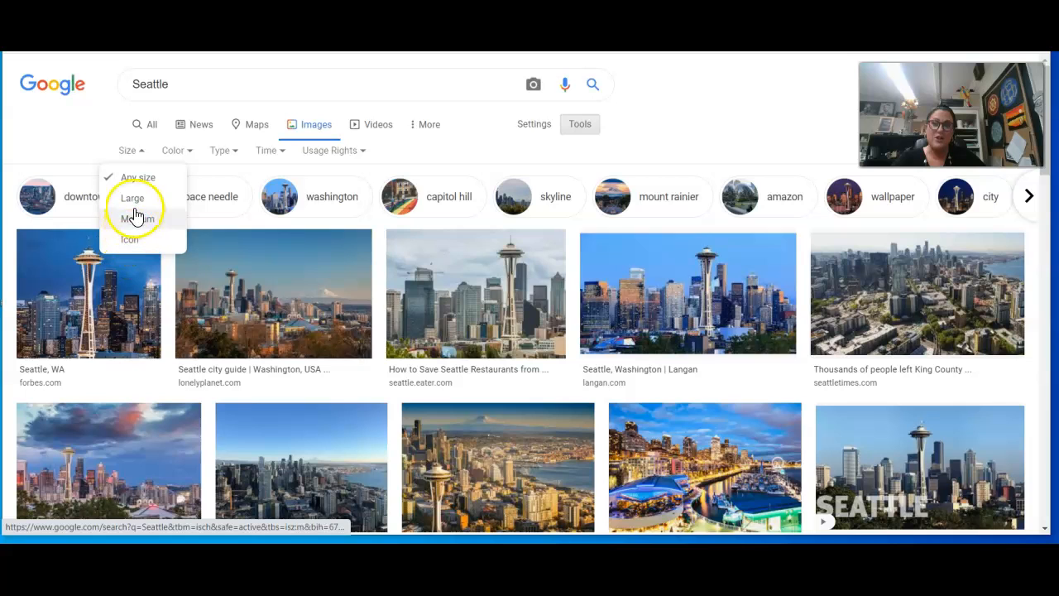
{"action": "left_click", "coordinate": [134, 205]}
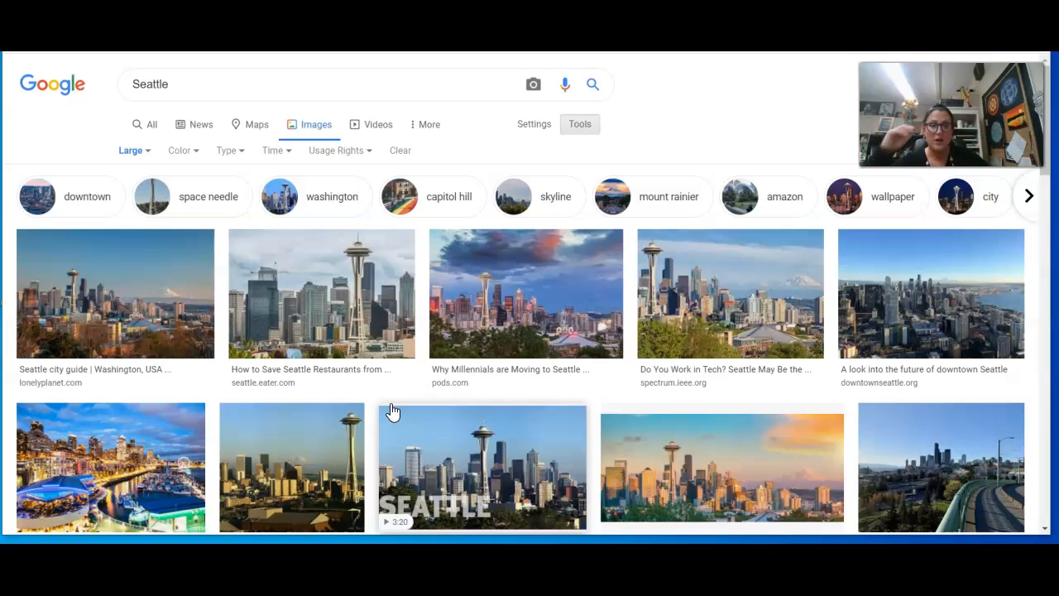
Step: Preview the Wikipedia skyline image titled "List of tallest buildings in Seattle" from the large image results
{"action": "scroll", "coordinate": [395, 416], "scroll_direction": "down", "scroll_amount": 1}
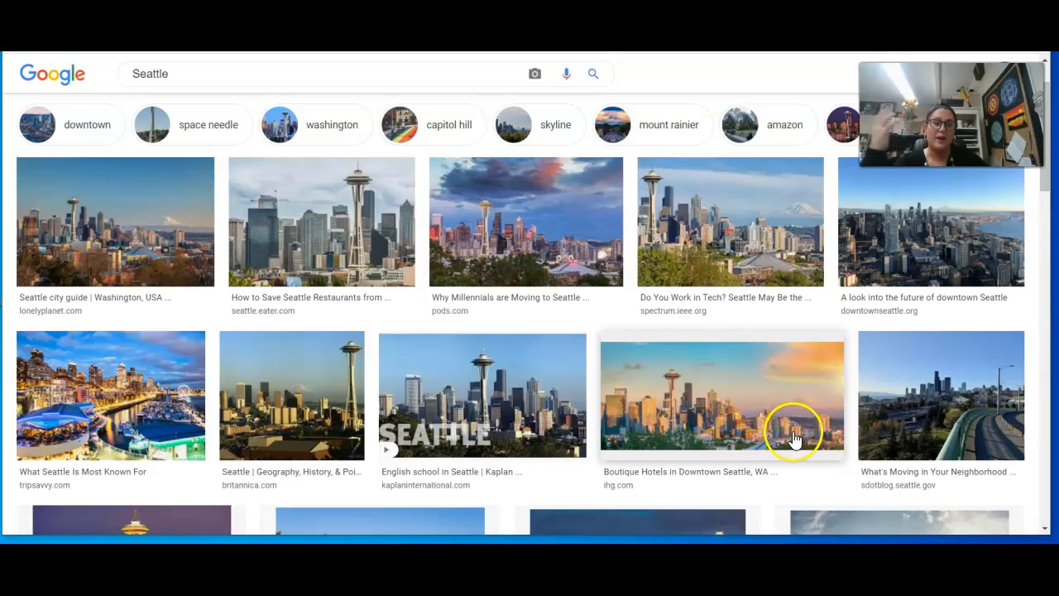
{"action": "scroll", "coordinate": [787, 430], "scroll_direction": "down", "scroll_amount": 3}
{"action": "scroll", "coordinate": [787, 432], "scroll_direction": "down", "scroll_amount": 4}
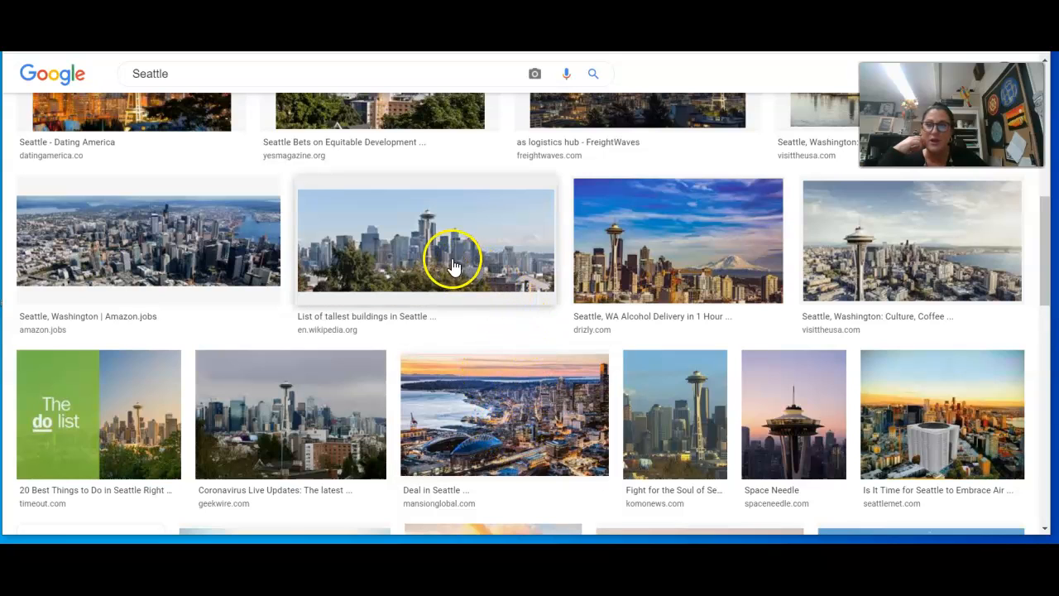
{"action": "left_click", "coordinate": [404, 254]}
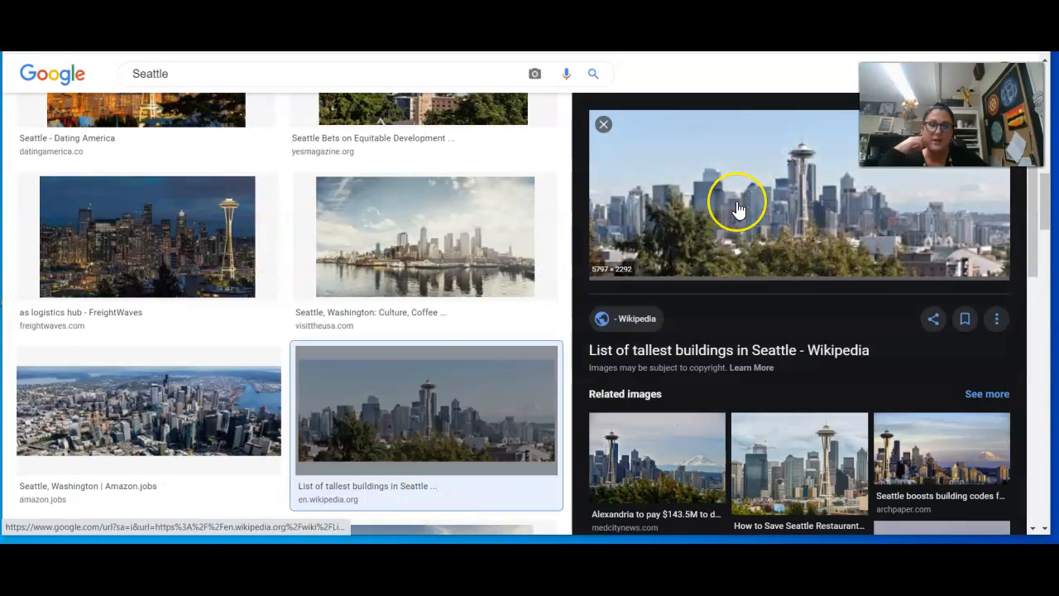
Step: Open the source Wikipedia page of the previewed skyline image and close it again
{"action": "right_click", "coordinate": [739, 209]}
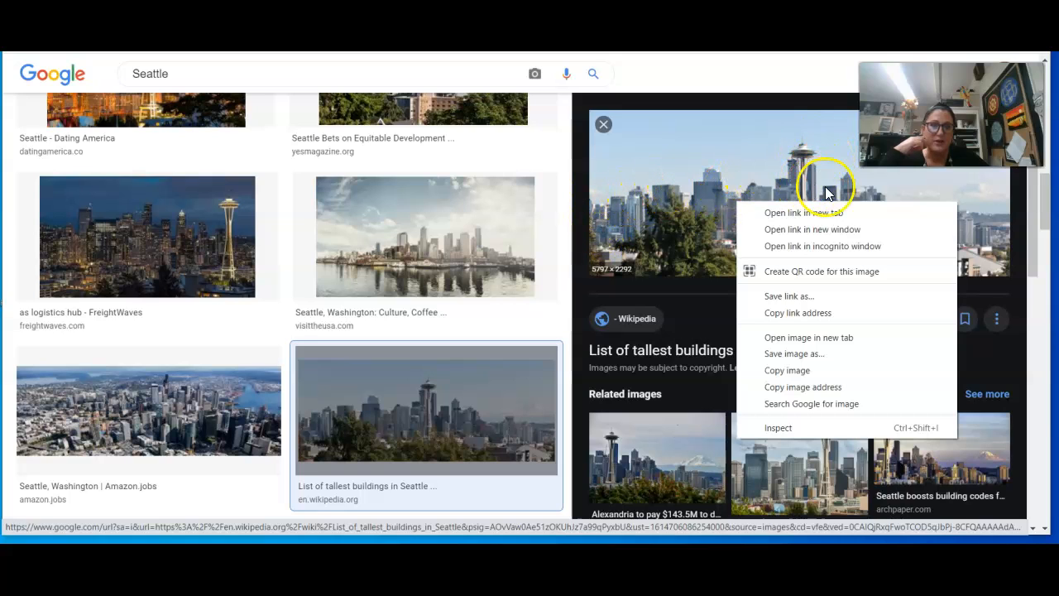
{"action": "left_click", "coordinate": [688, 190]}
{"action": "left_click", "coordinate": [686, 217]}
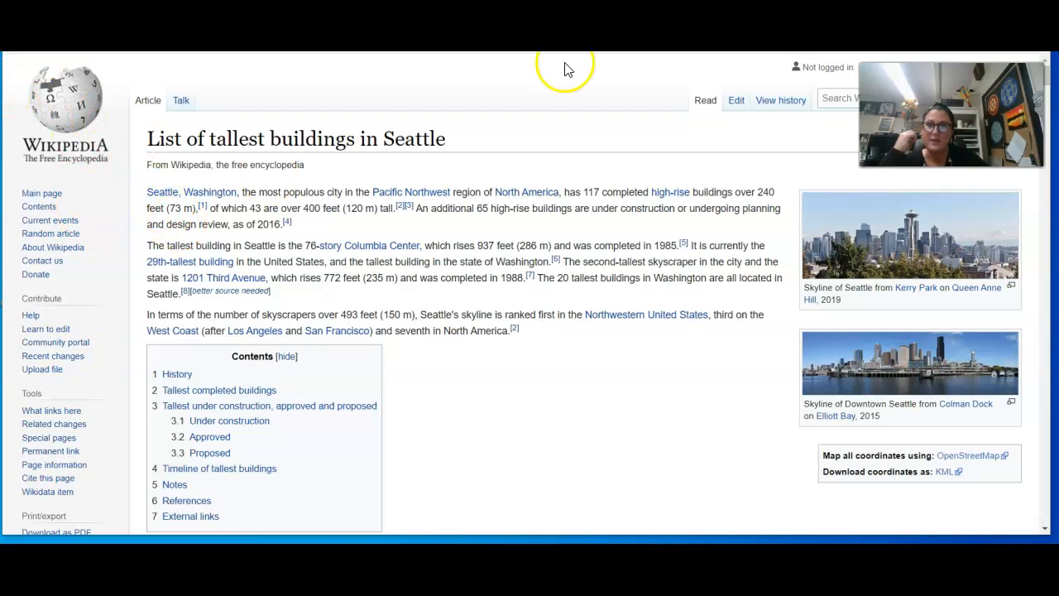
{"action": "key", "text": "ctrl+w"}
Step: Look through the other large Seattle image results for usable skyline photos and return to the selected Wikipedia image
{"action": "scroll", "coordinate": [745, 381], "scroll_direction": "down", "scroll_amount": 1}
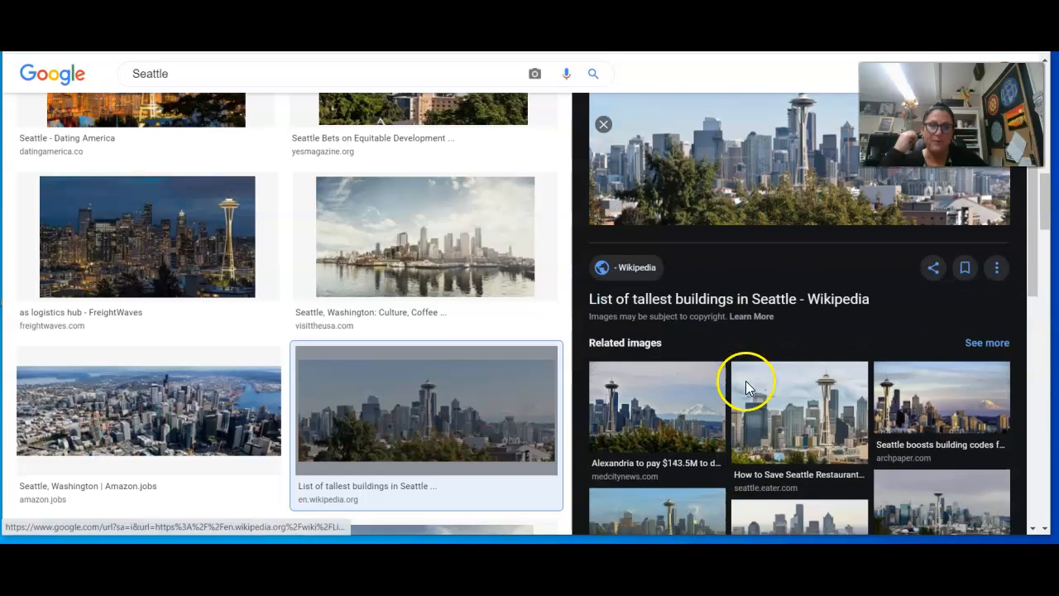
{"action": "scroll", "coordinate": [546, 491], "scroll_direction": "down", "scroll_amount": 2}
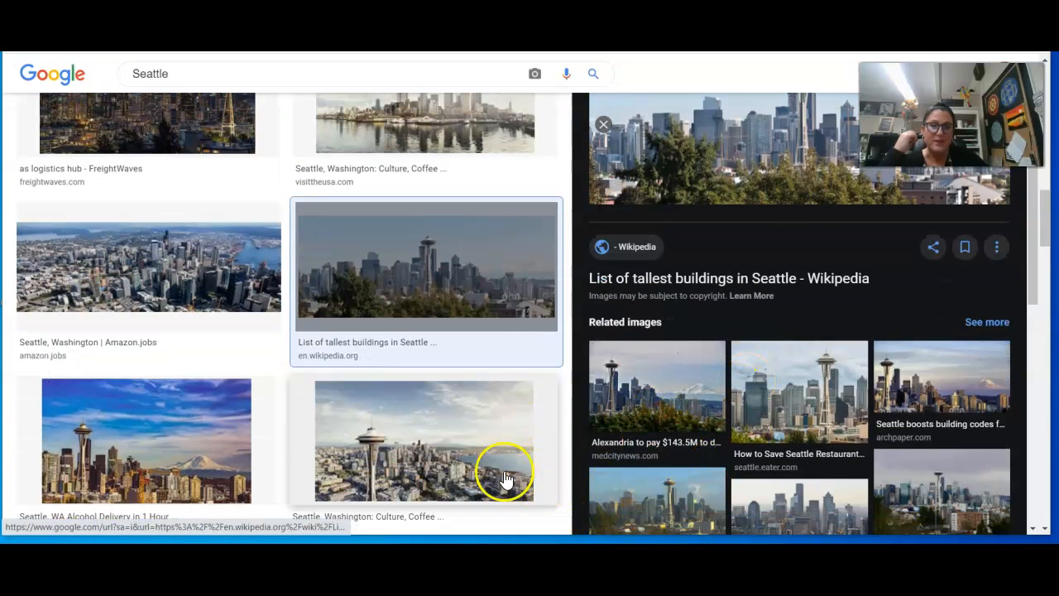
{"action": "scroll", "coordinate": [443, 451], "scroll_direction": "down", "scroll_amount": 4}
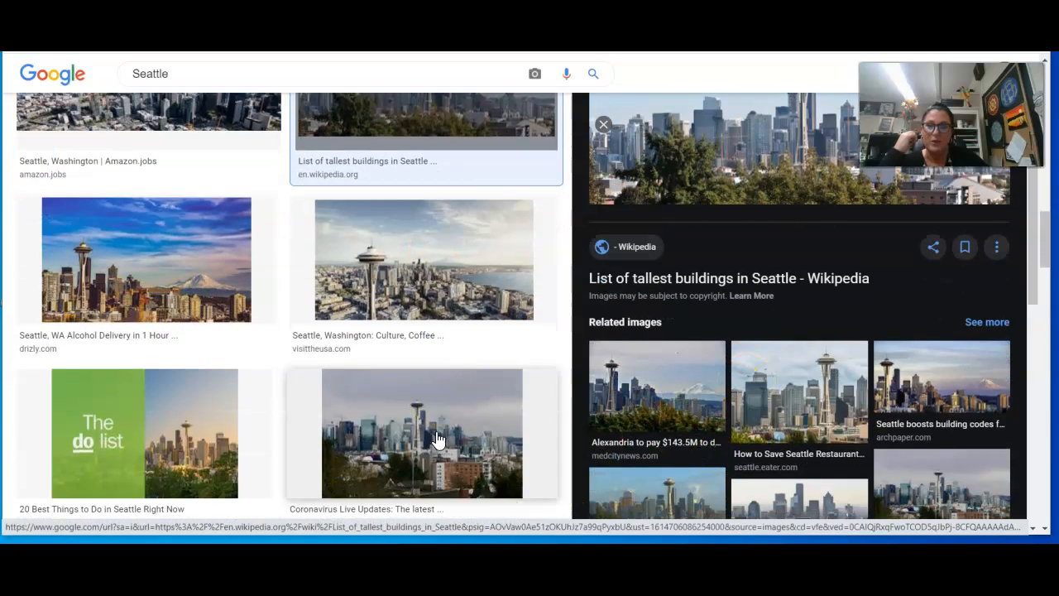
{"action": "scroll", "coordinate": [406, 439], "scroll_direction": "down", "scroll_amount": 2}
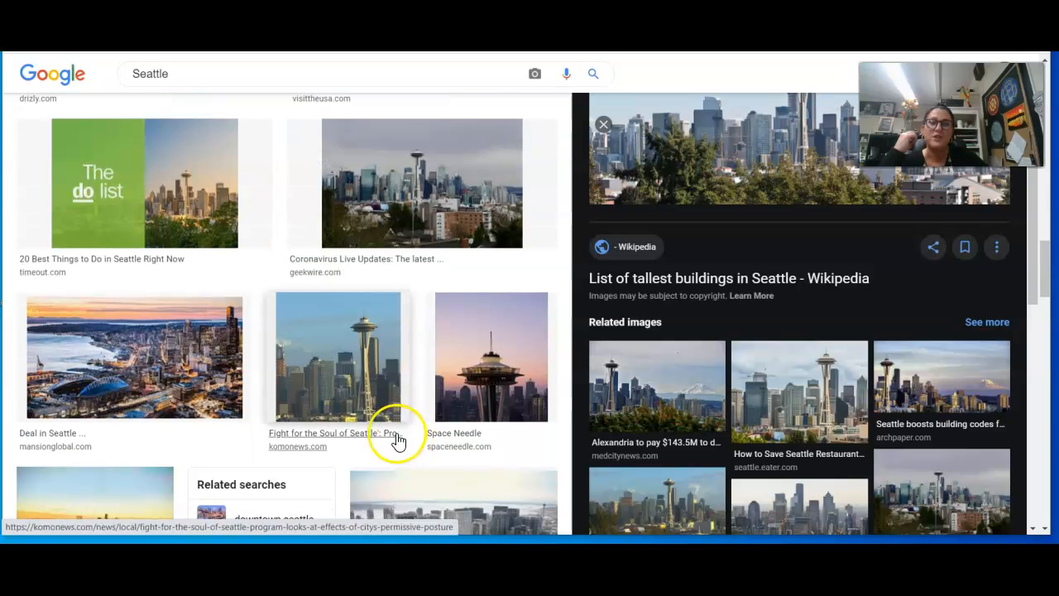
{"action": "scroll", "coordinate": [357, 439], "scroll_direction": "down", "scroll_amount": 6}
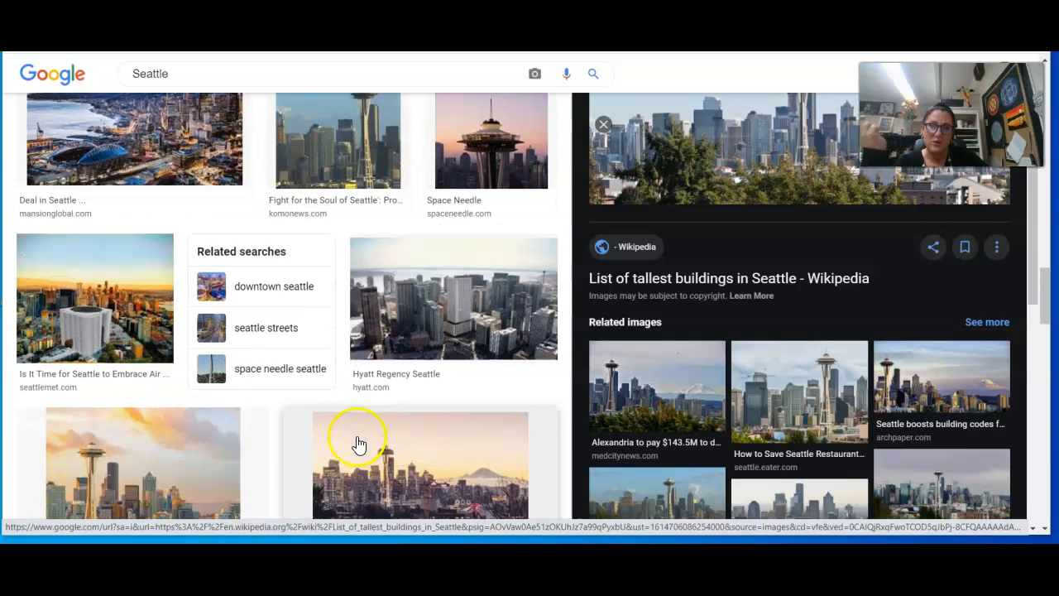
{"action": "scroll", "coordinate": [326, 468], "scroll_direction": "down", "scroll_amount": 2}
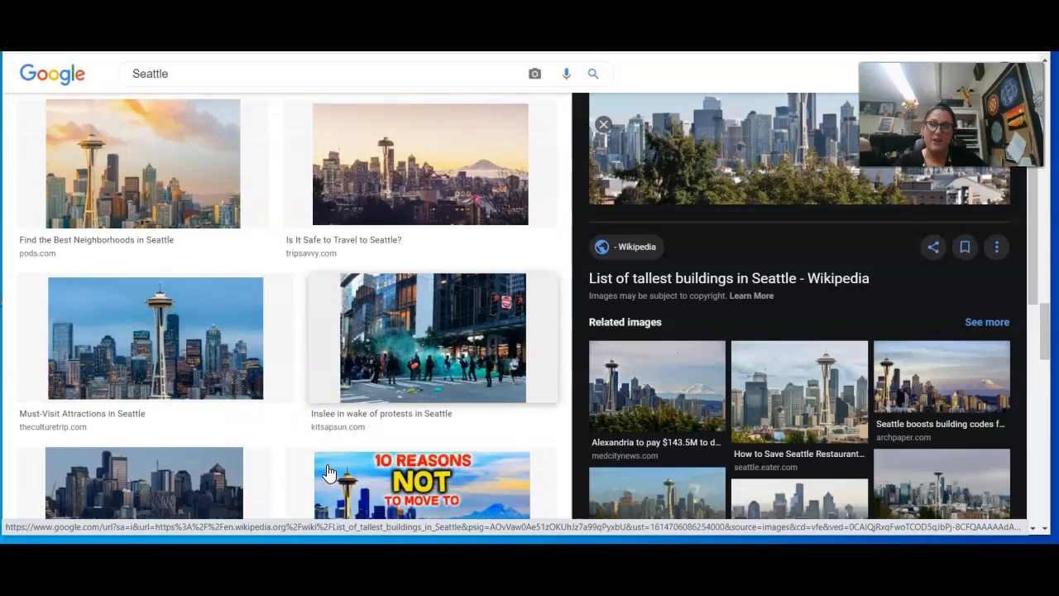
{"action": "scroll", "coordinate": [312, 474], "scroll_direction": "down", "scroll_amount": 4}
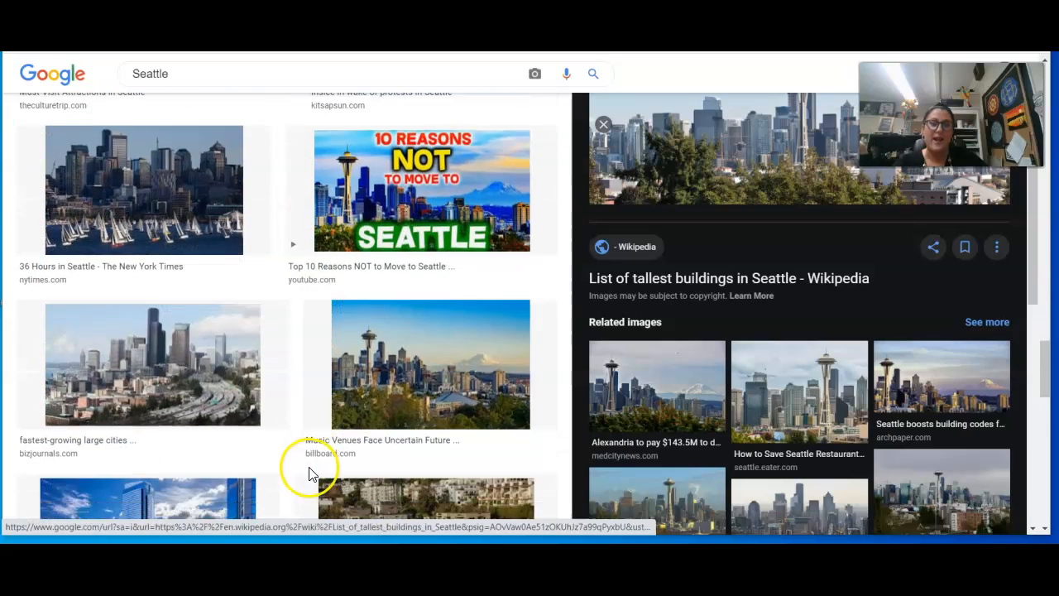
{"action": "scroll", "coordinate": [310, 473], "scroll_direction": "down", "scroll_amount": 2}
{"action": "scroll", "coordinate": [310, 474], "scroll_direction": "up", "scroll_amount": 10}
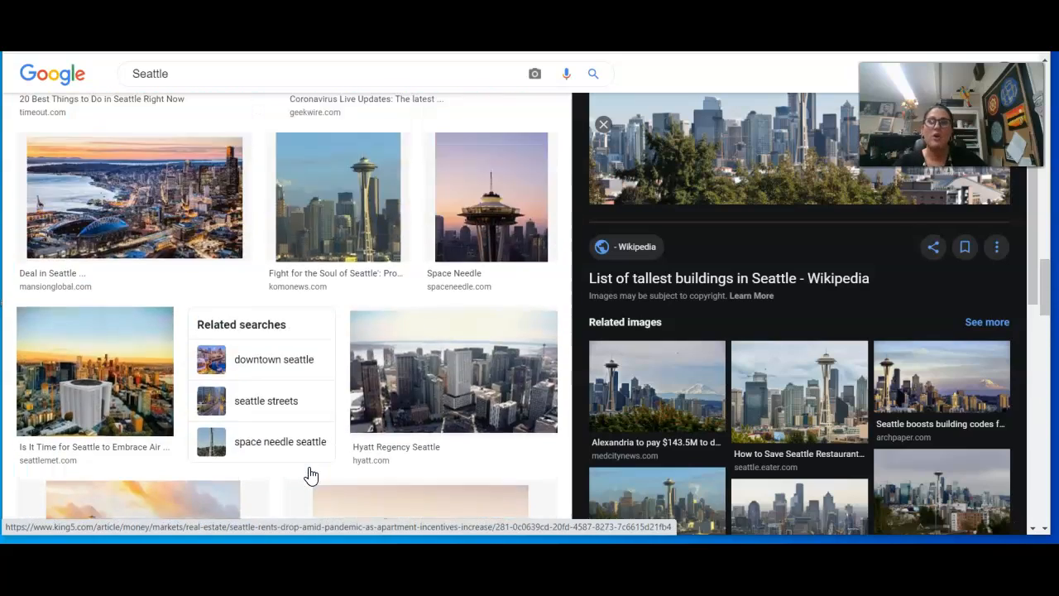
{"action": "scroll", "coordinate": [310, 474], "scroll_direction": "up", "scroll_amount": 8}
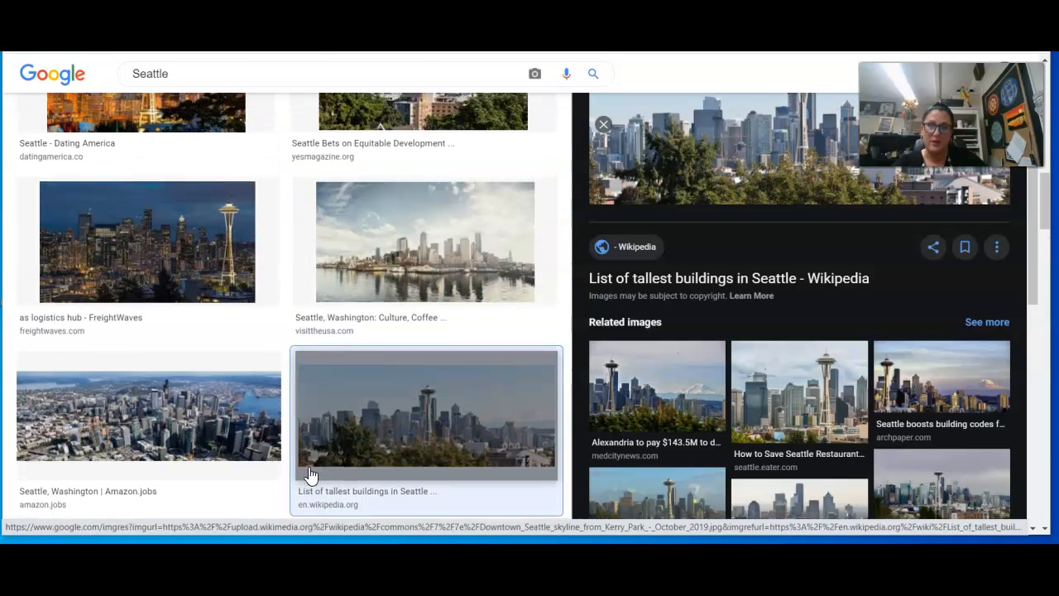
Step: Open the skyline image's Wikipedia source page and enlarge the Kerry Park skyline photo from 2019
{"action": "left_click", "coordinate": [697, 186]}
{"action": "left_click", "coordinate": [709, 194]}
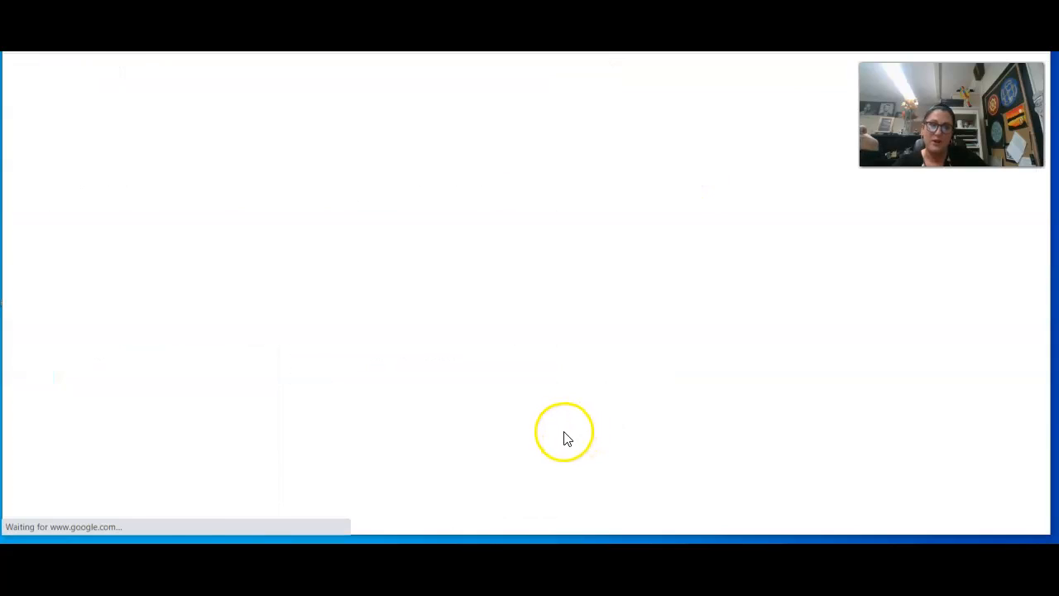
{"action": "left_click", "coordinate": [914, 251]}
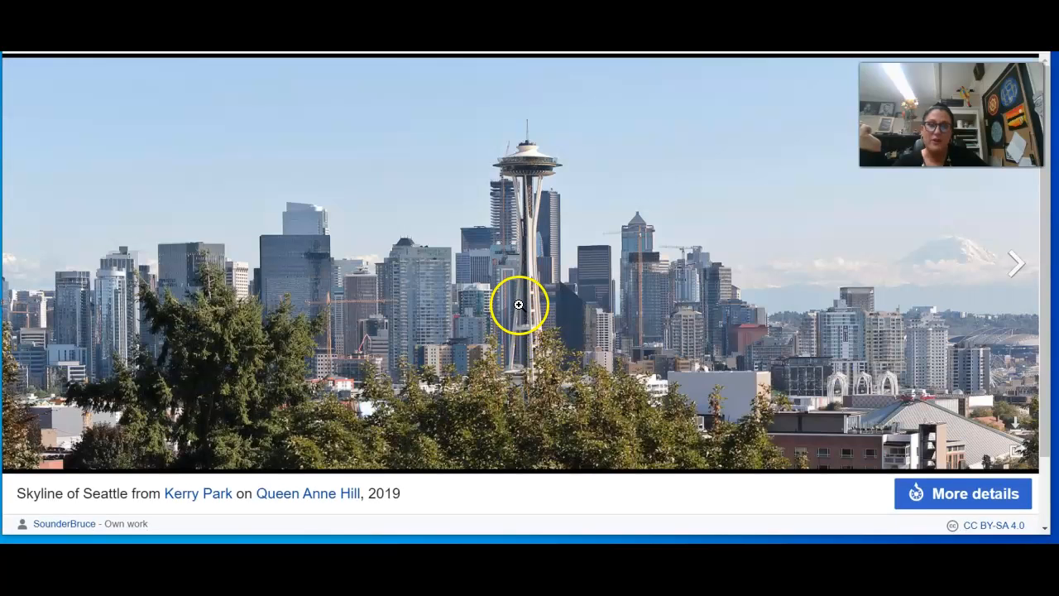
Step: Start saving the enlarged skyline photo as a JPEG in the Pictures folder with the file name Seattle
{"action": "right_click", "coordinate": [519, 304]}
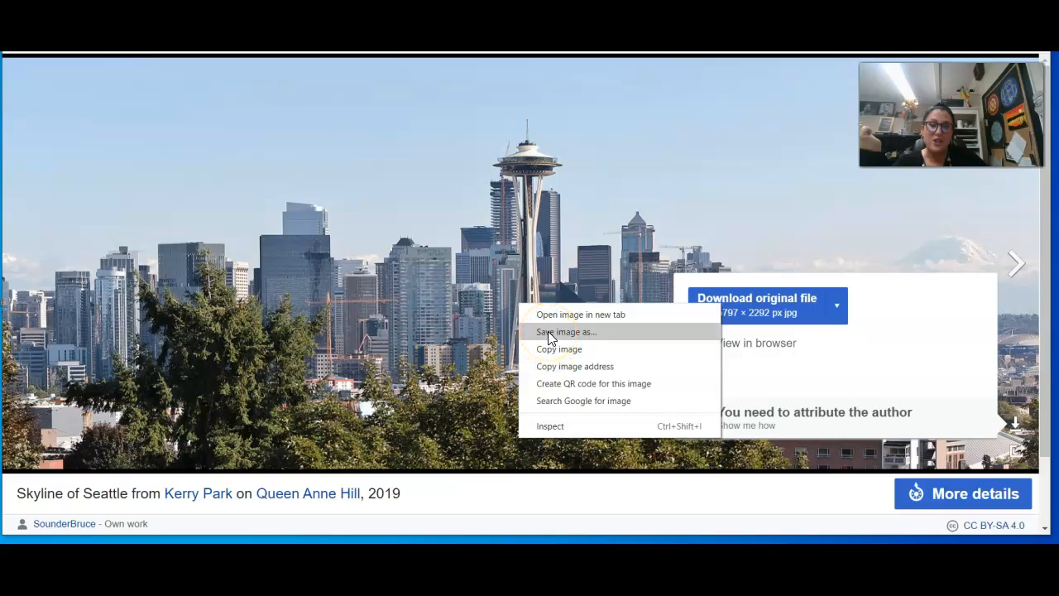
{"action": "left_click", "coordinate": [548, 331]}
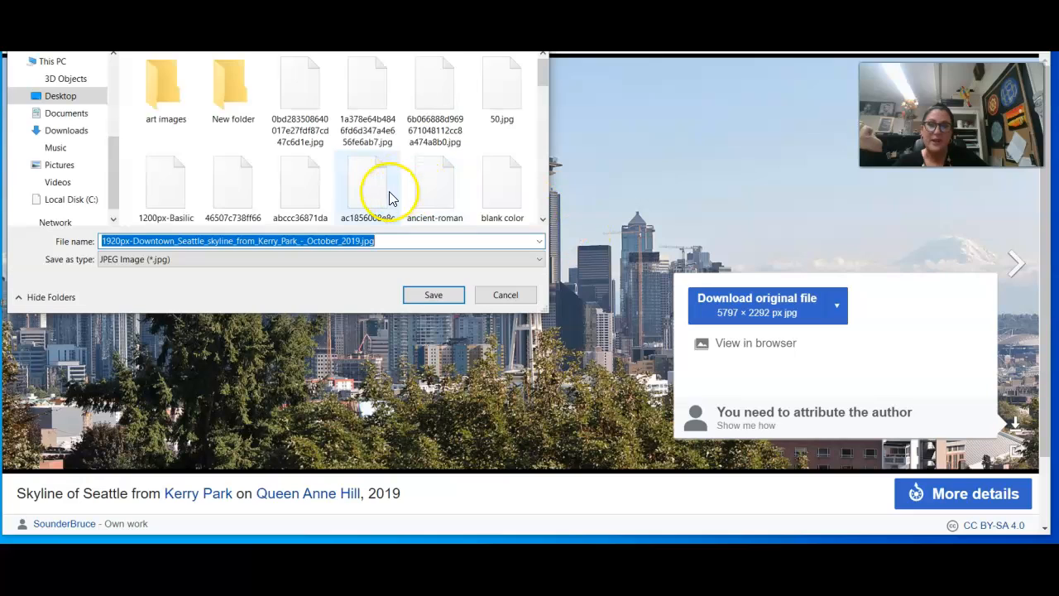
{"action": "left_click", "coordinate": [70, 169]}
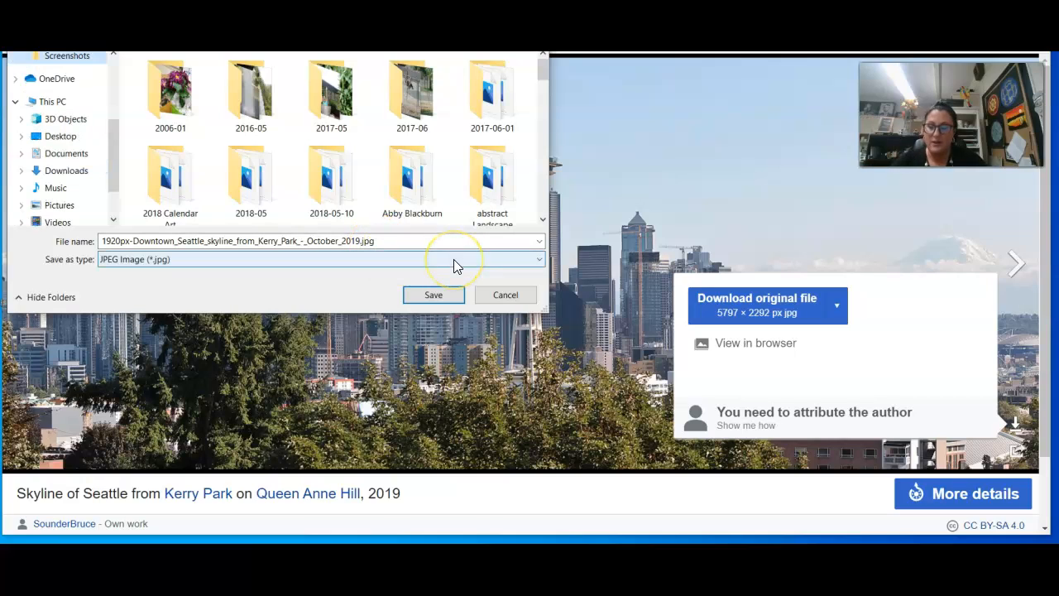
{"action": "left_click", "coordinate": [392, 239]}
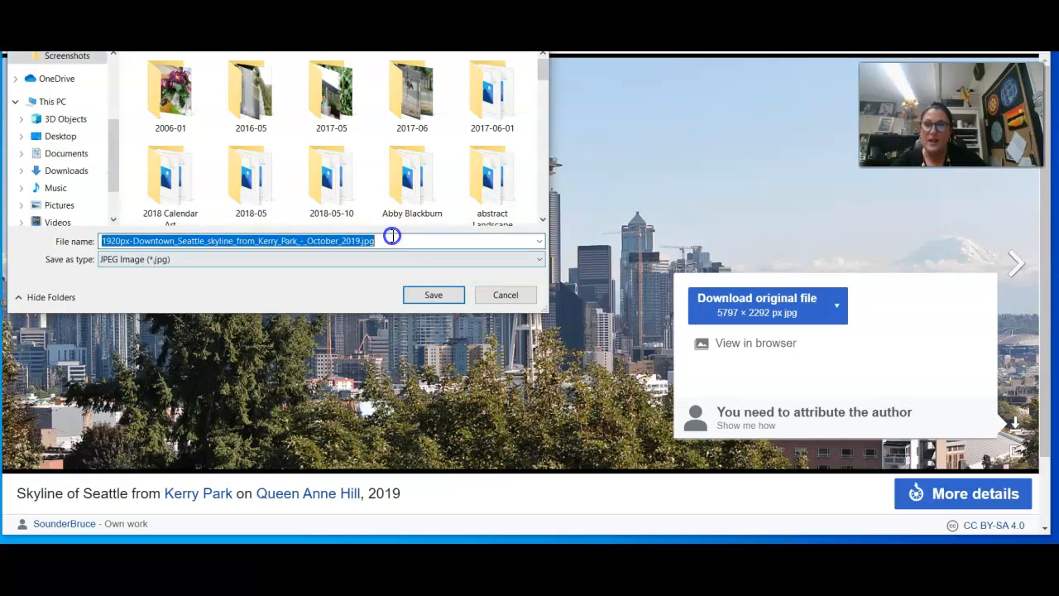
{"action": "type", "text": "Seattle"}
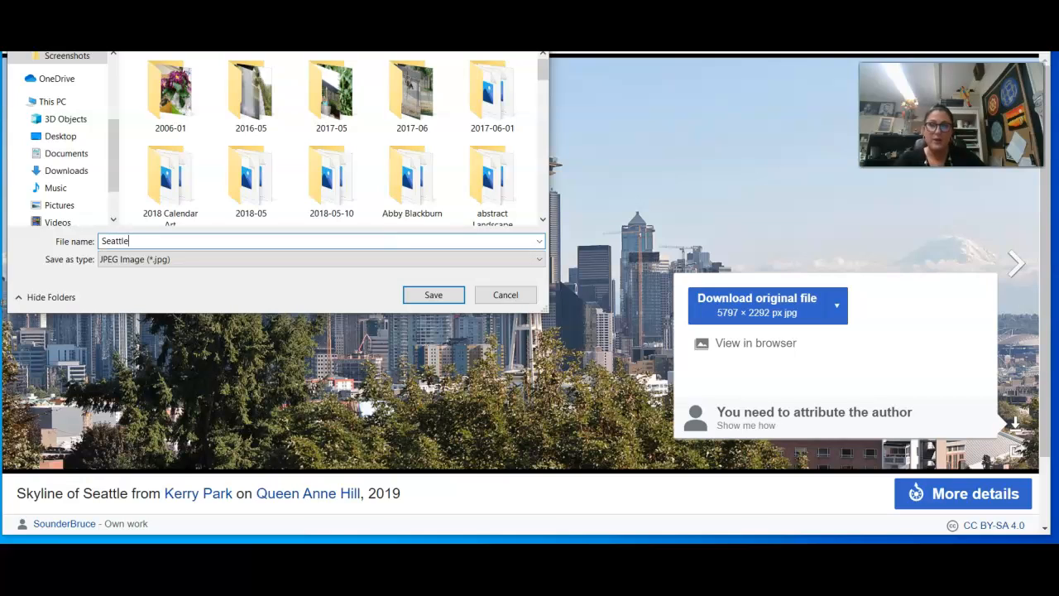
Step: Save the skyline photo as Seattle in New folder (2) inside the Pictures folder
{"action": "scroll", "coordinate": [244, 158], "scroll_direction": "down", "scroll_amount": 3}
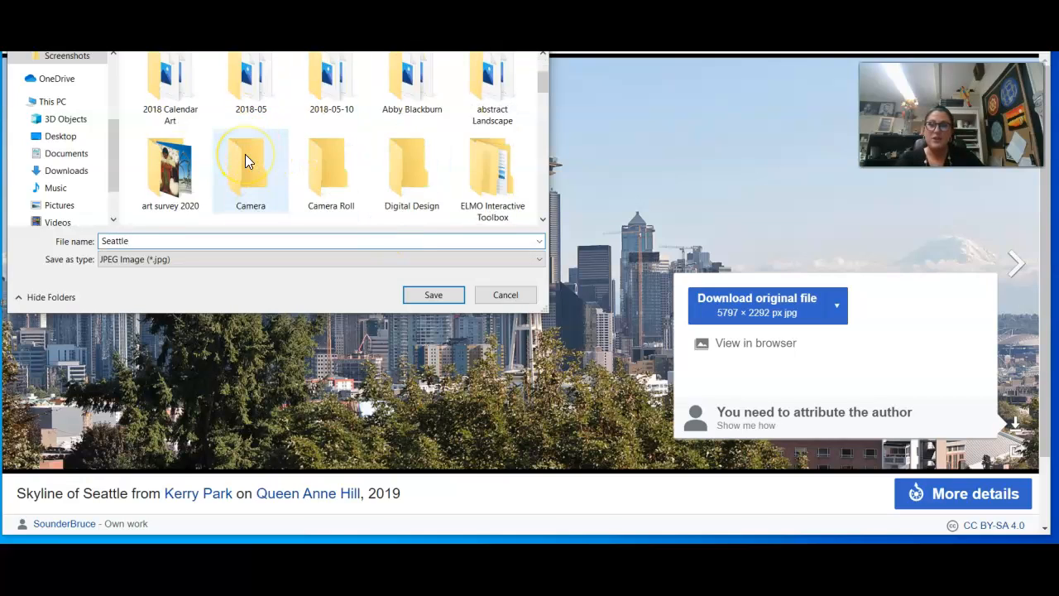
{"action": "scroll", "coordinate": [245, 154], "scroll_direction": "up", "scroll_amount": 3}
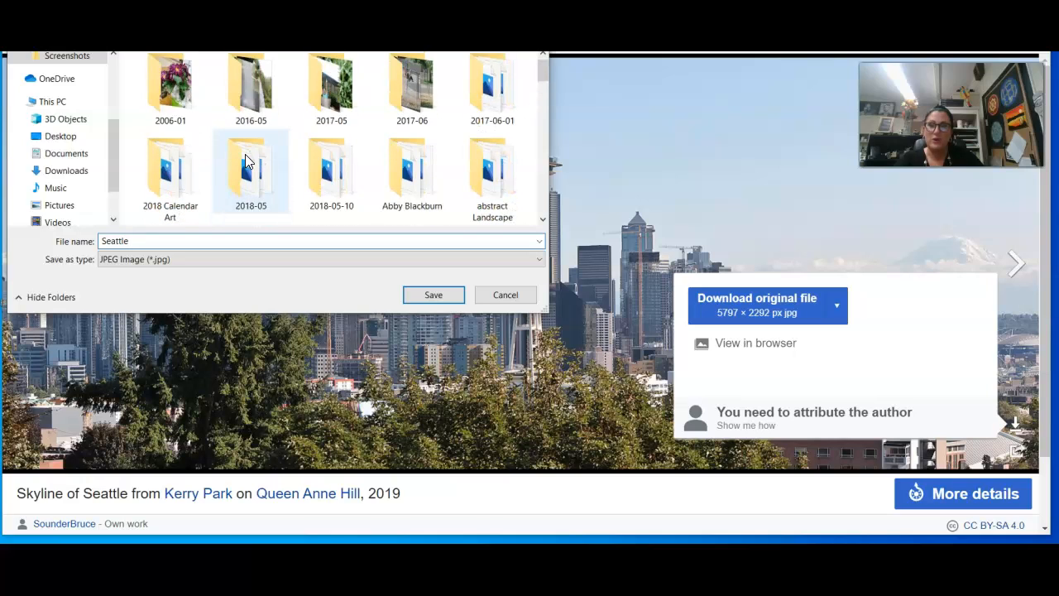
{"action": "scroll", "coordinate": [245, 154], "scroll_direction": "down", "scroll_amount": 2}
{"action": "scroll", "coordinate": [245, 154], "scroll_direction": "down", "scroll_amount": 3}
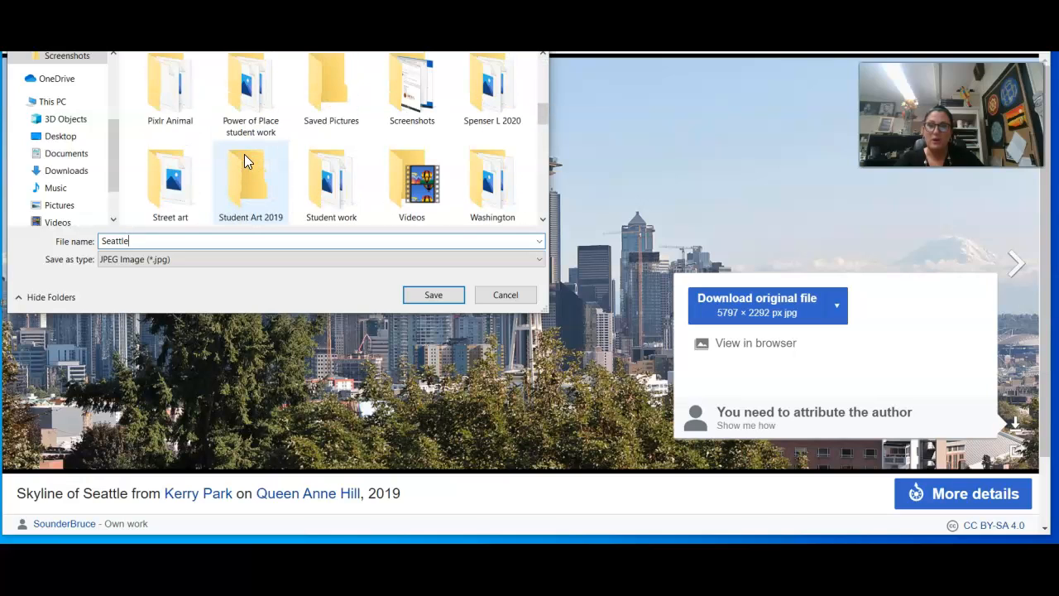
{"action": "scroll", "coordinate": [244, 154], "scroll_direction": "up", "scroll_amount": 2}
{"action": "left_click", "coordinate": [404, 95]}
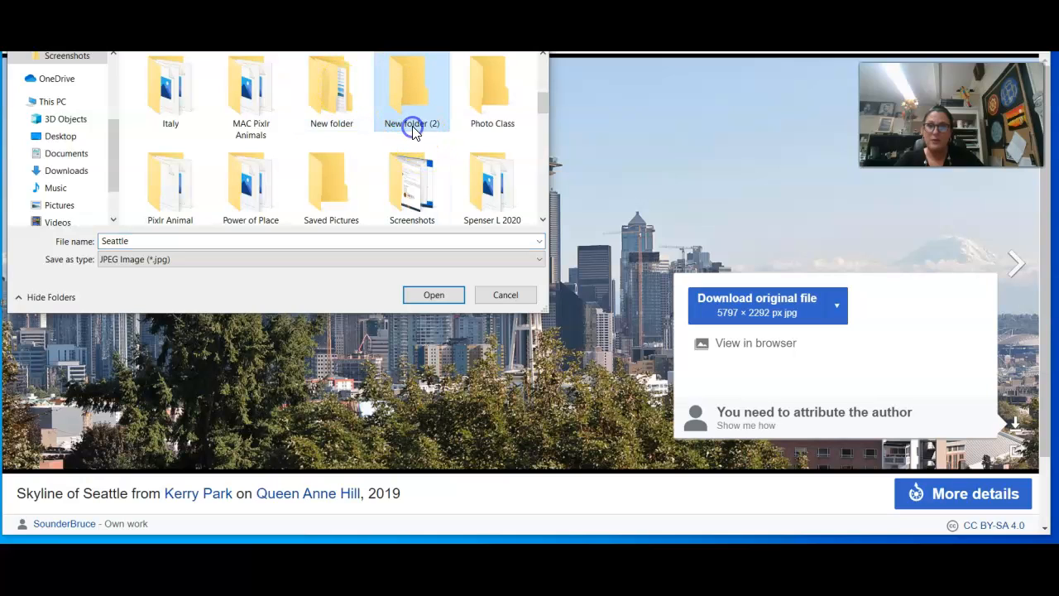
{"action": "scroll", "coordinate": [412, 129], "scroll_direction": "up", "scroll_amount": 3}
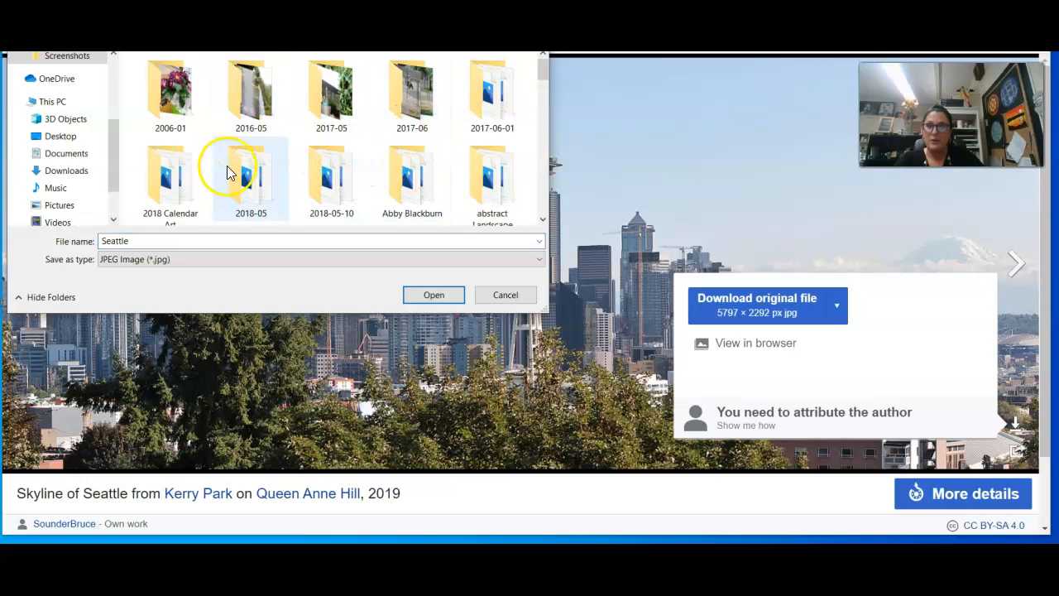
{"action": "scroll", "coordinate": [374, 164], "scroll_direction": "down", "scroll_amount": 3}
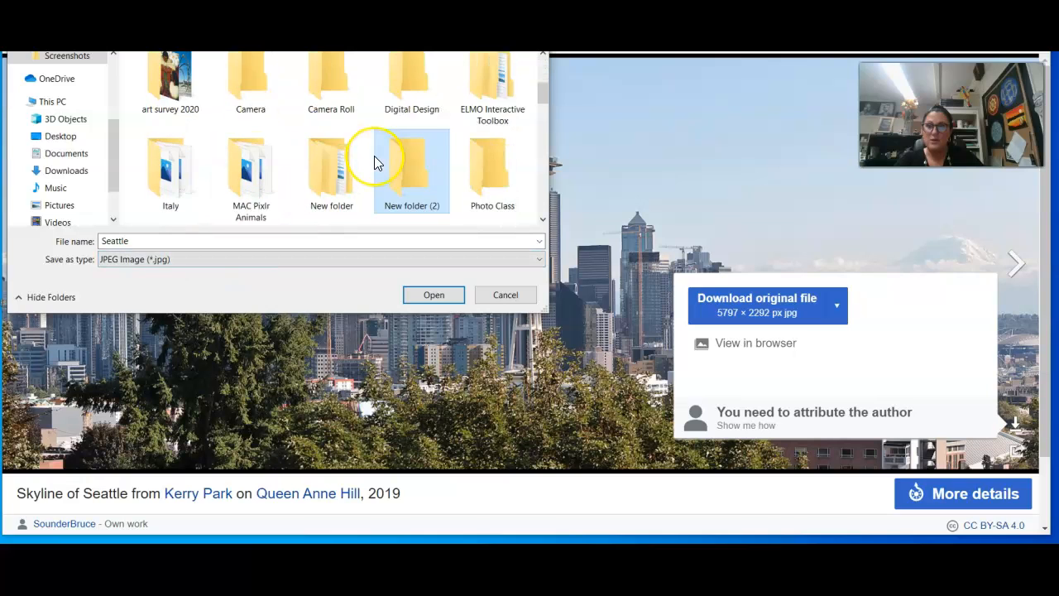
{"action": "scroll", "coordinate": [374, 162], "scroll_direction": "down", "scroll_amount": 2}
{"action": "scroll", "coordinate": [373, 161], "scroll_direction": "up", "scroll_amount": 1}
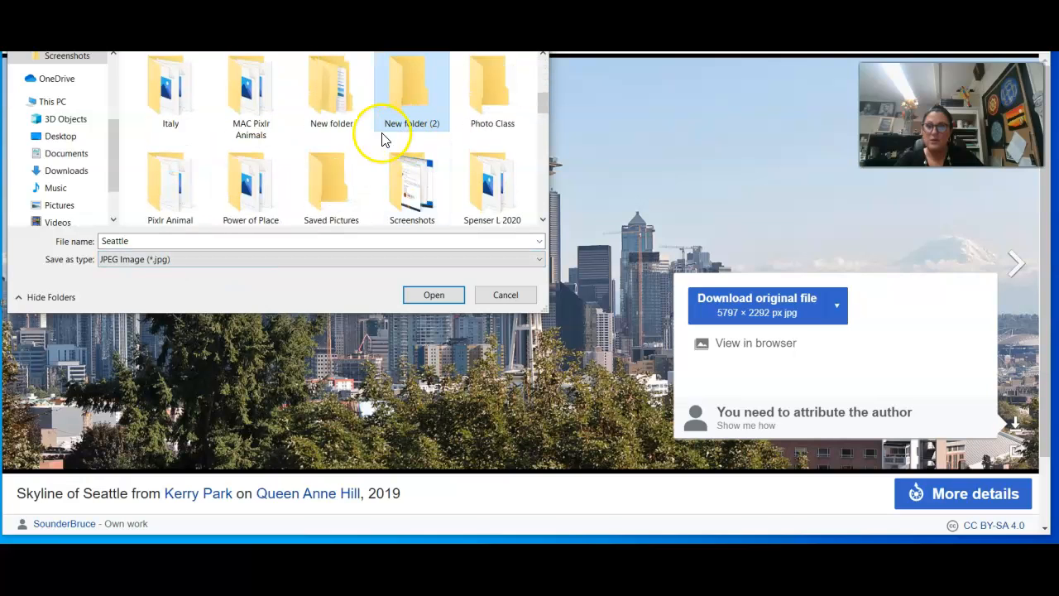
{"action": "scroll", "coordinate": [336, 139], "scroll_direction": "down", "scroll_amount": 4}
{"action": "scroll", "coordinate": [336, 140], "scroll_direction": "up", "scroll_amount": 2}
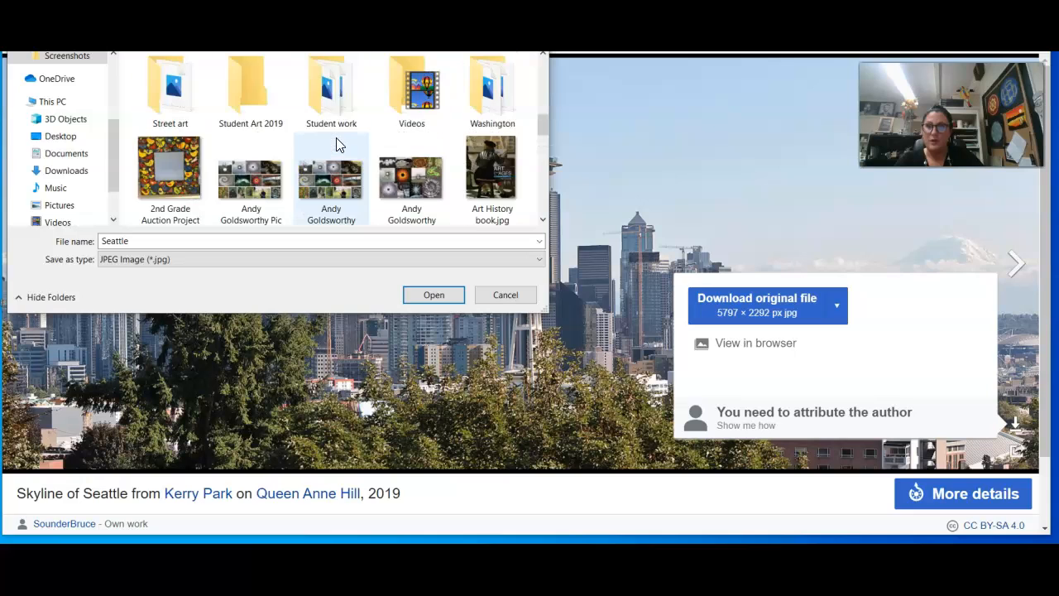
{"action": "scroll", "coordinate": [336, 145], "scroll_direction": "up", "scroll_amount": 1}
{"action": "scroll", "coordinate": [211, 155], "scroll_direction": "down", "scroll_amount": 5}
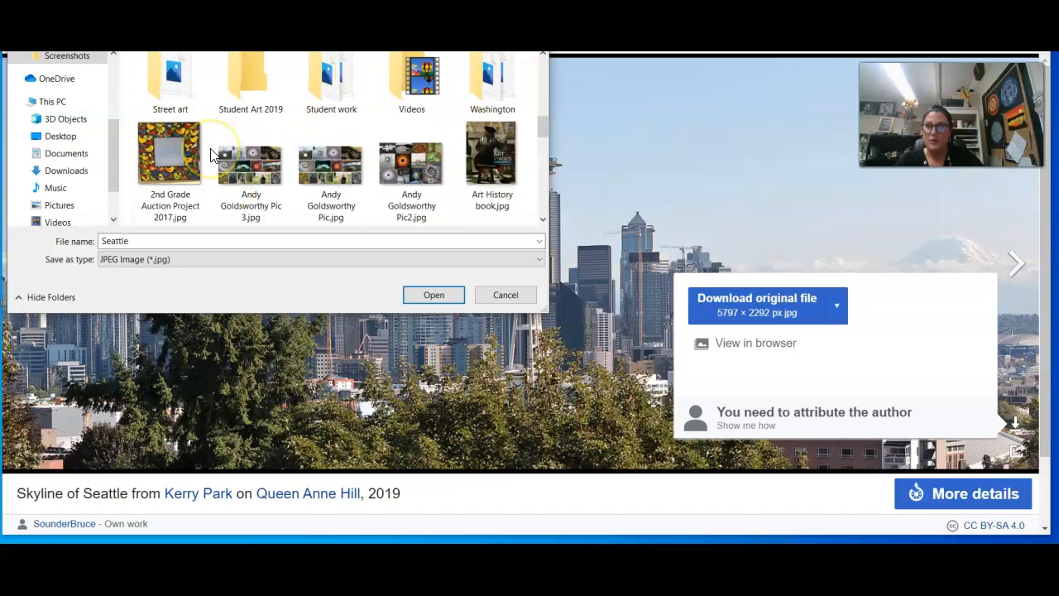
{"action": "scroll", "coordinate": [211, 156], "scroll_direction": "down", "scroll_amount": 3}
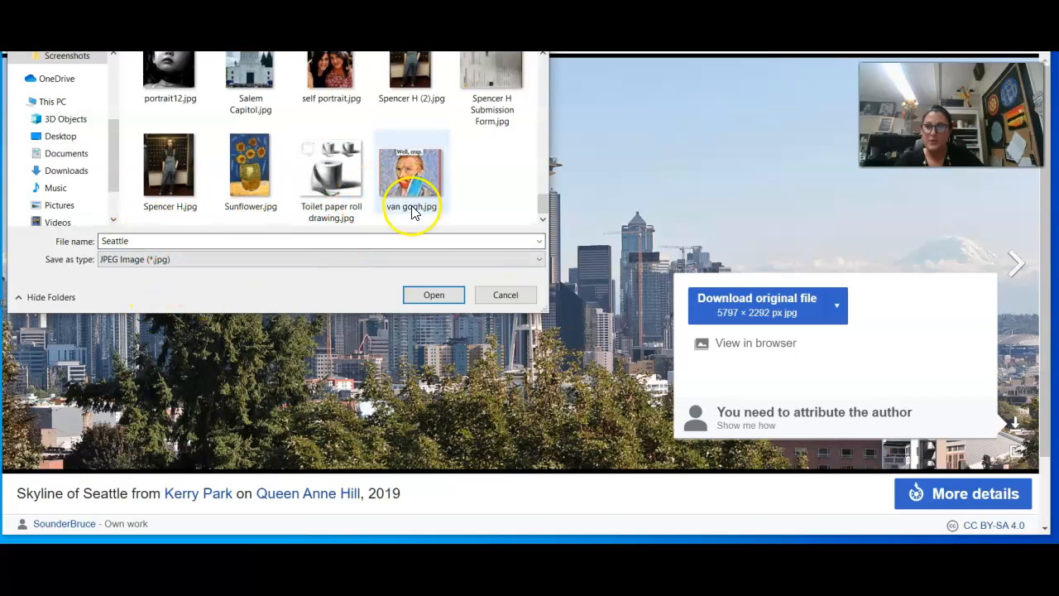
{"action": "left_click", "coordinate": [432, 295]}
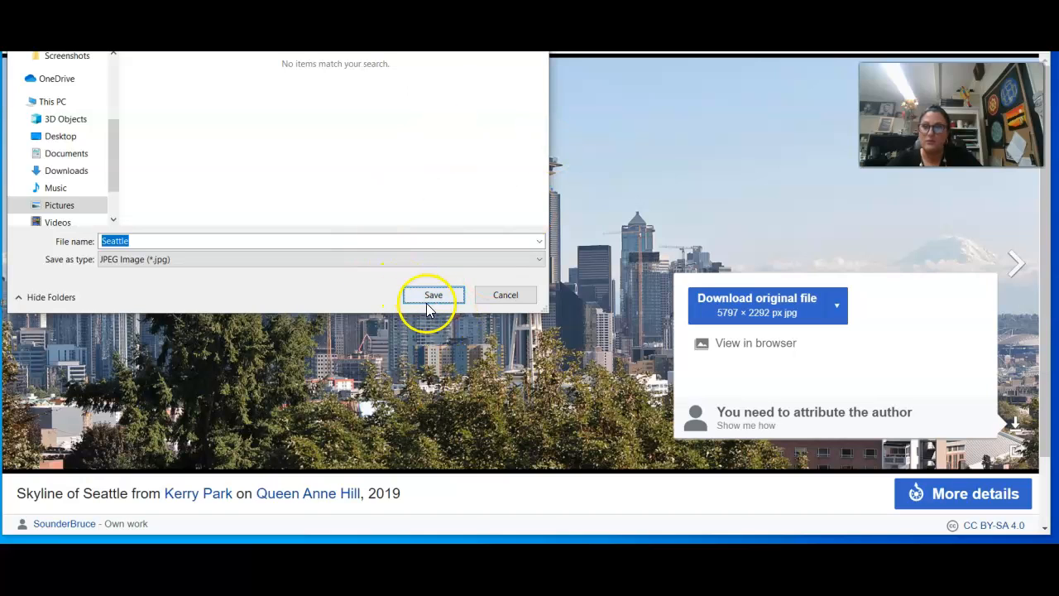
{"action": "left_click", "coordinate": [432, 295]}
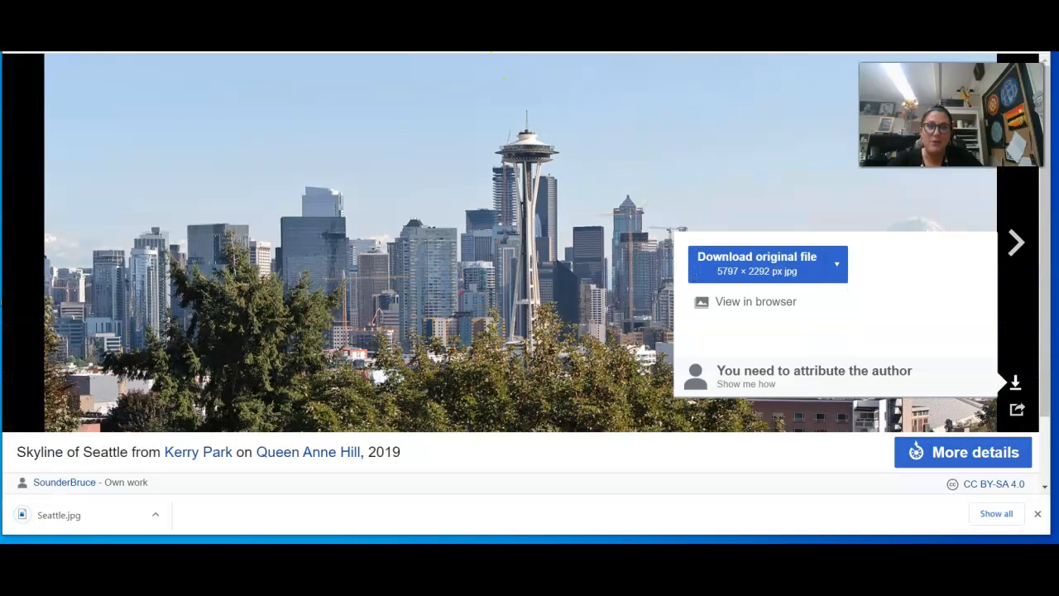
Step: Switch to Pixlr E and browse the Pictures folder for an image to open
{"action": "left_click", "coordinate": [490, 53]}
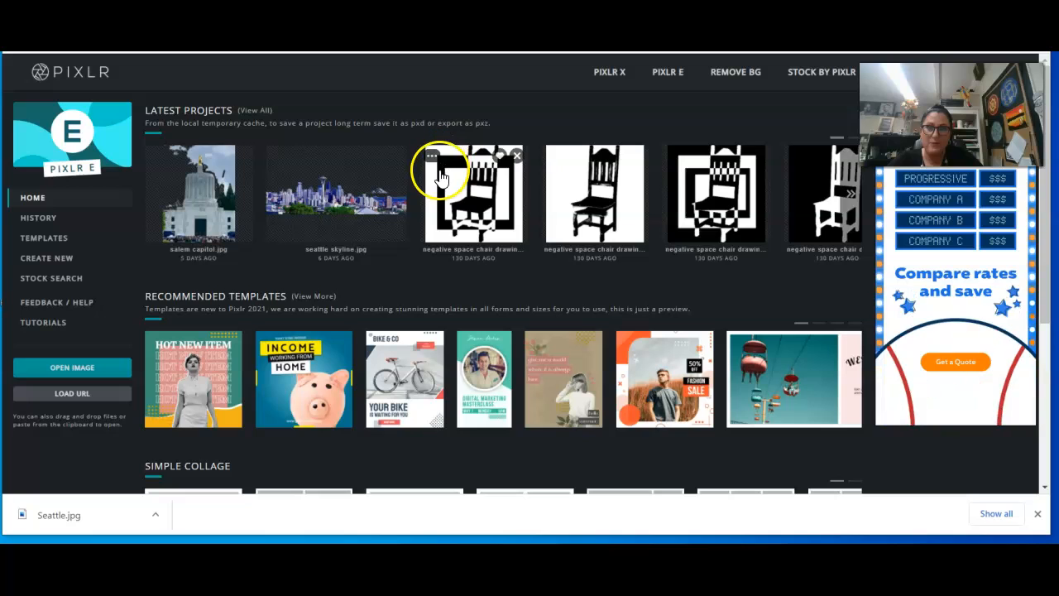
{"action": "left_click", "coordinate": [83, 372]}
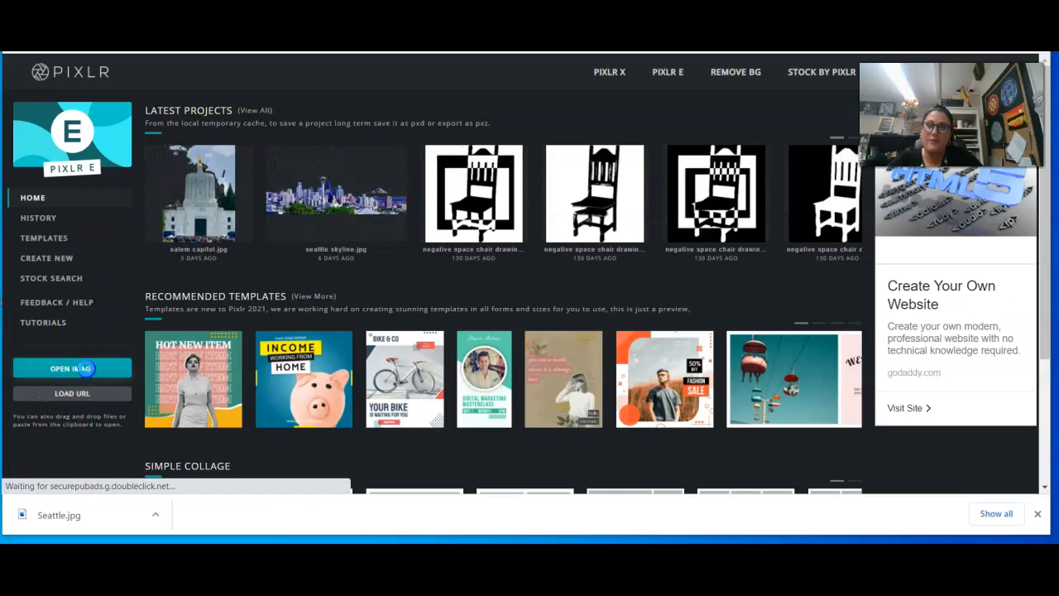
{"action": "scroll", "coordinate": [315, 149], "scroll_direction": "down", "scroll_amount": 5}
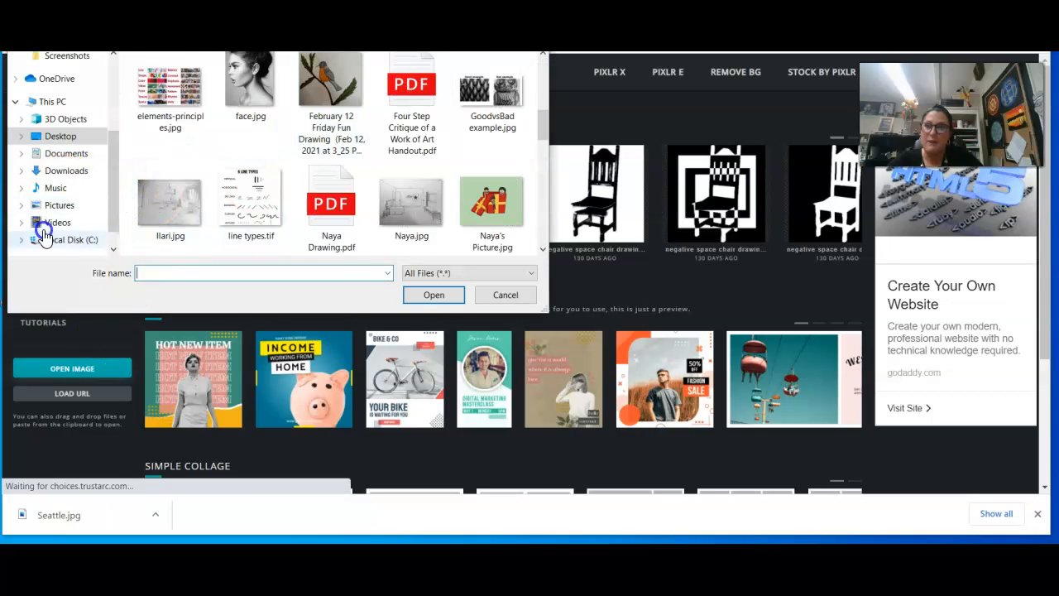
{"action": "left_click", "coordinate": [60, 204]}
Step: Open Seattle.jpg from New folder (2) as a new project
{"action": "scroll", "coordinate": [414, 198], "scroll_direction": "down", "scroll_amount": 10}
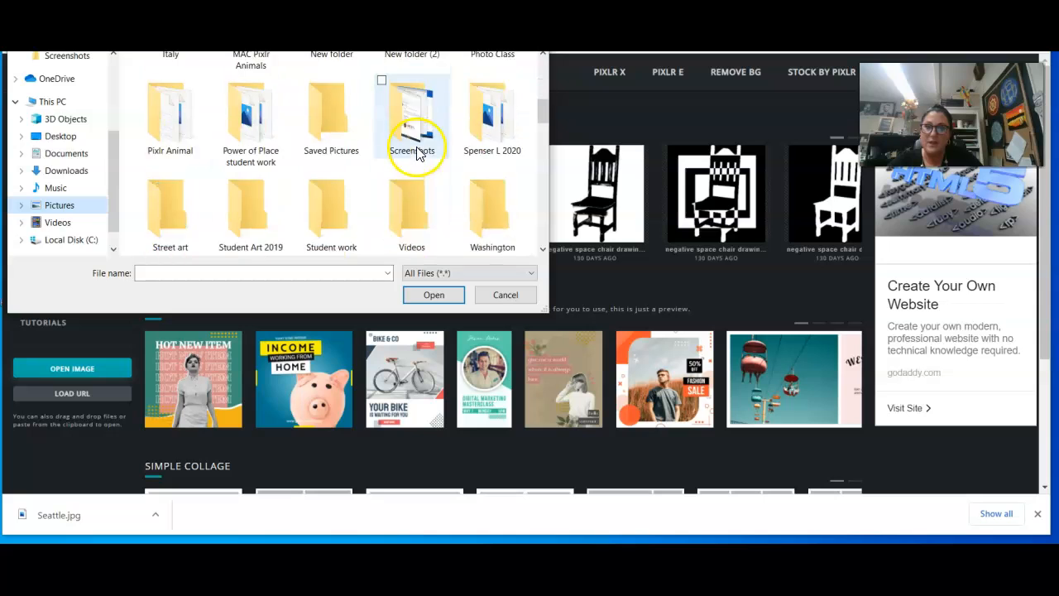
{"action": "scroll", "coordinate": [435, 206], "scroll_direction": "down", "scroll_amount": 5}
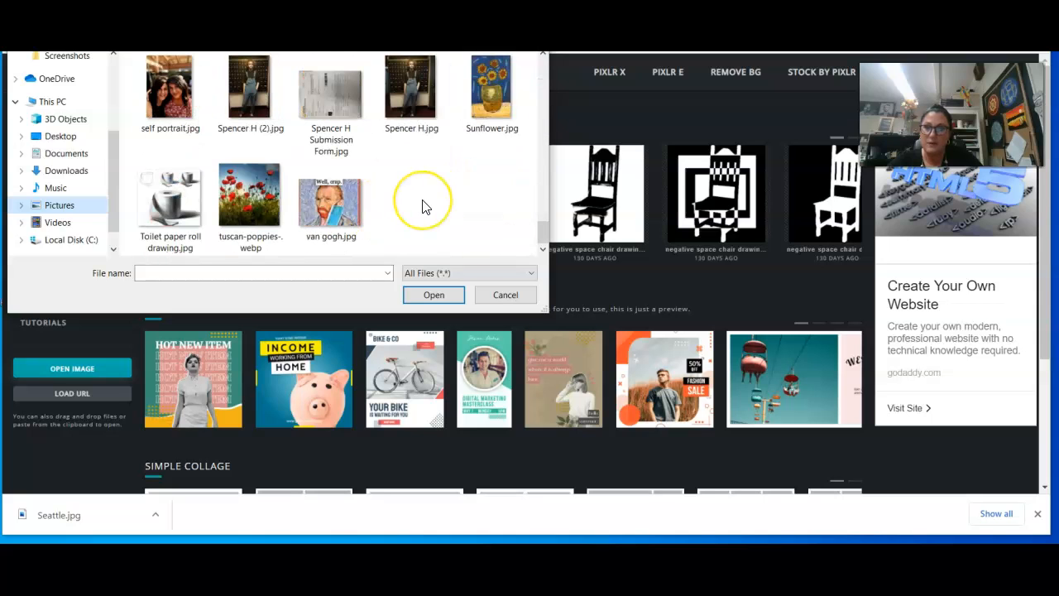
{"action": "scroll", "coordinate": [424, 207], "scroll_direction": "up", "scroll_amount": 1}
{"action": "scroll", "coordinate": [414, 207], "scroll_direction": "up", "scroll_amount": 1}
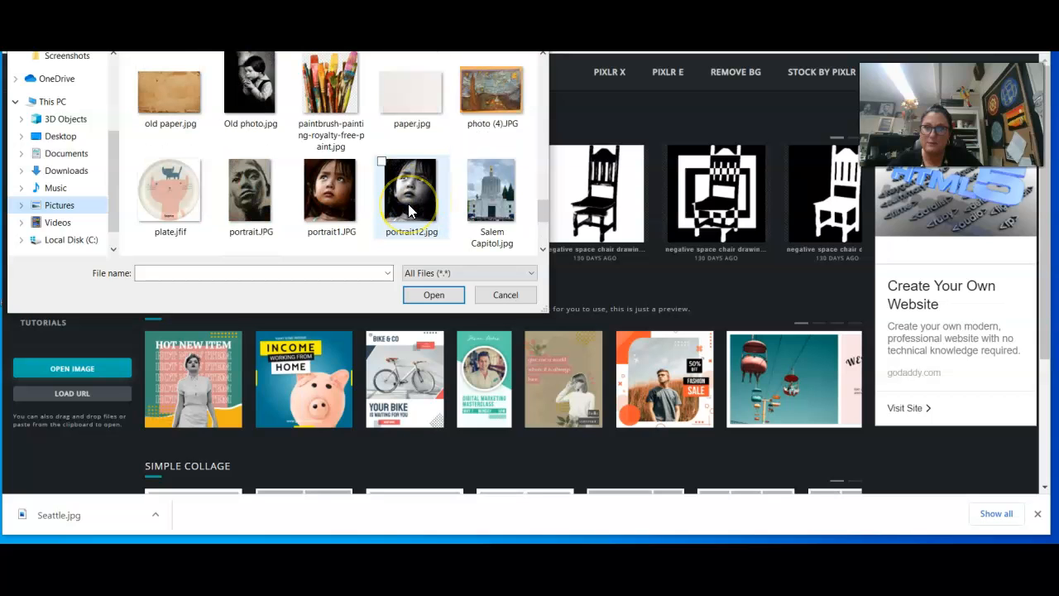
{"action": "scroll", "coordinate": [392, 214], "scroll_direction": "up", "scroll_amount": 1}
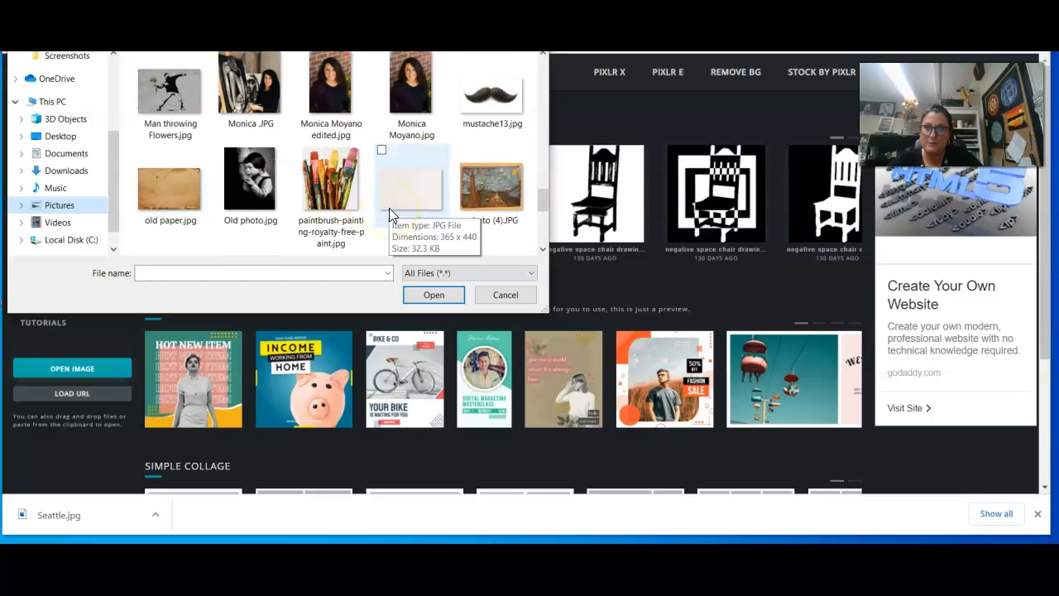
{"action": "scroll", "coordinate": [392, 214], "scroll_direction": "up", "scroll_amount": 1}
{"action": "scroll", "coordinate": [392, 214], "scroll_direction": "up", "scroll_amount": 2}
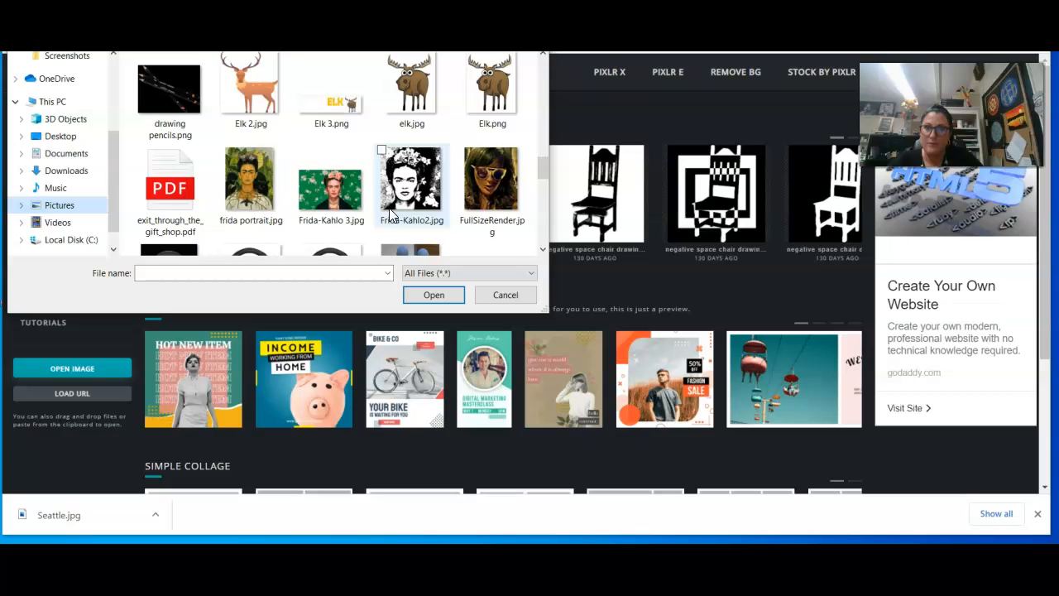
{"action": "scroll", "coordinate": [392, 214], "scroll_direction": "up", "scroll_amount": 2}
{"action": "scroll", "coordinate": [392, 214], "scroll_direction": "up", "scroll_amount": 1}
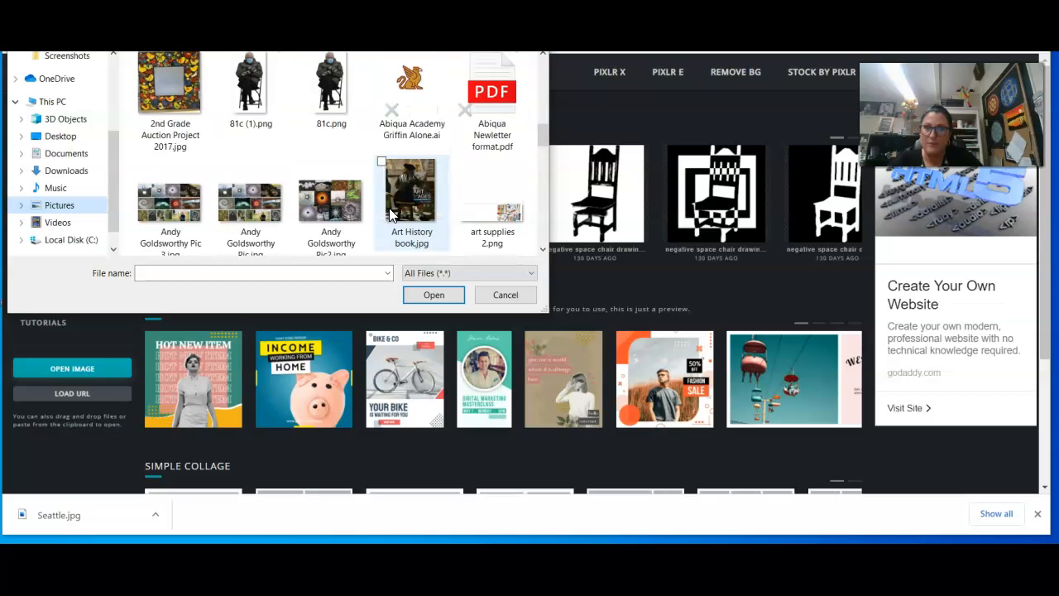
{"action": "scroll", "coordinate": [391, 213], "scroll_direction": "up", "scroll_amount": 5}
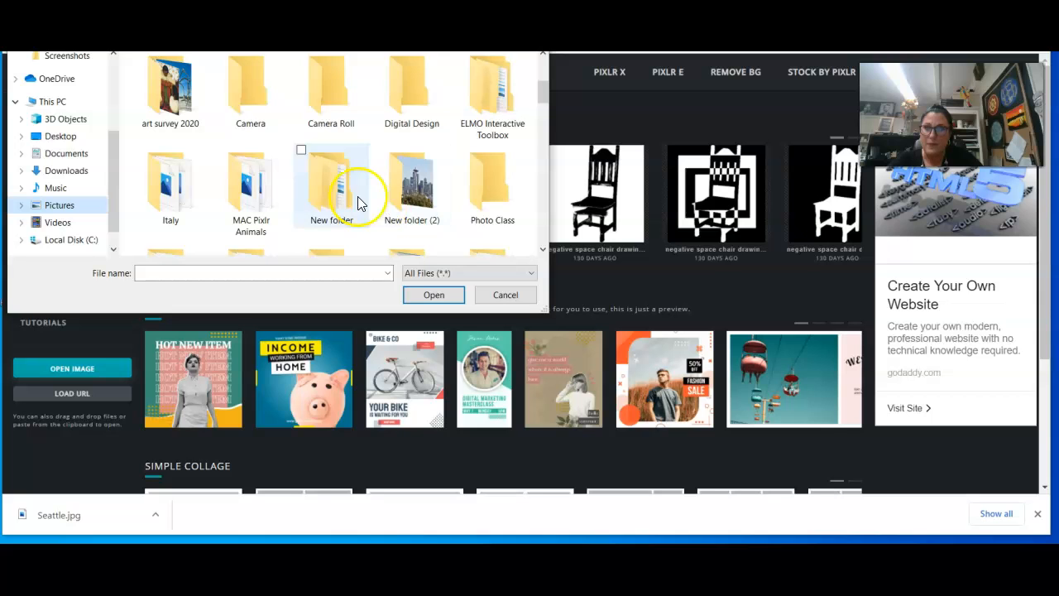
{"action": "double_click", "coordinate": [410, 192]}
{"action": "left_click", "coordinate": [181, 111]}
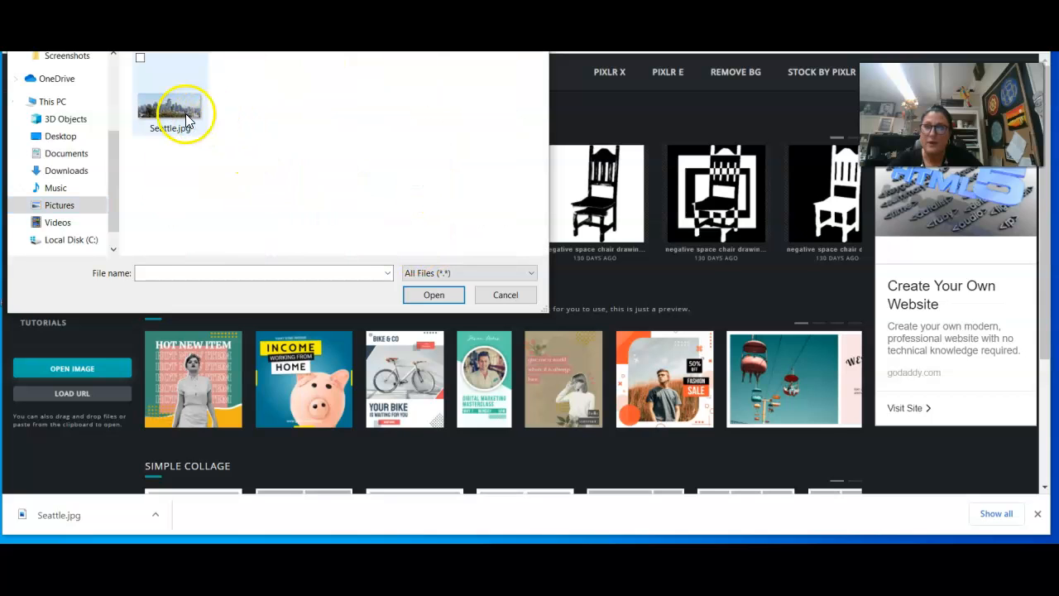
{"action": "left_click", "coordinate": [427, 296]}
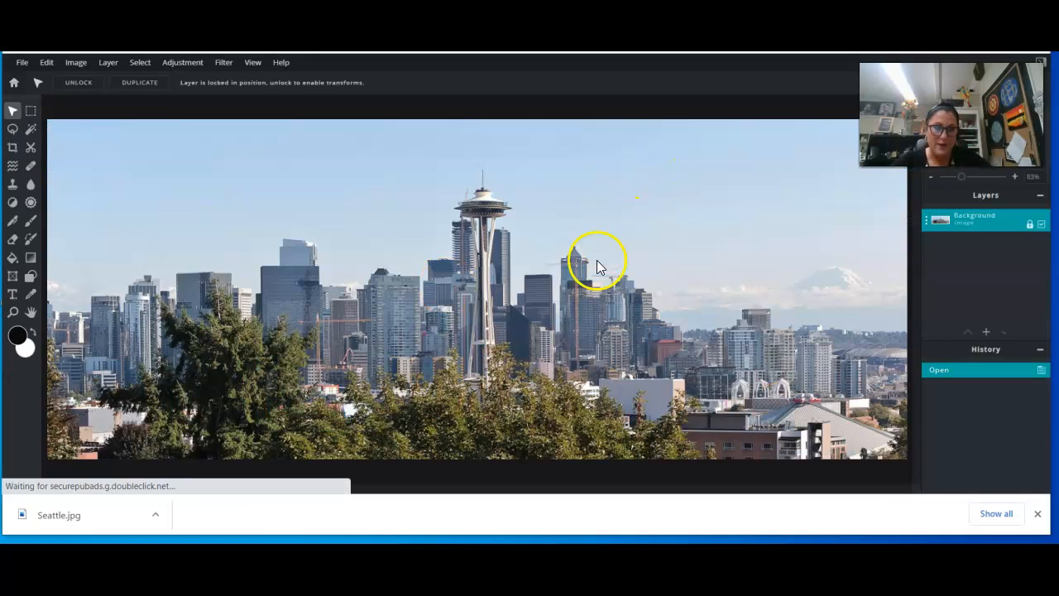
Step: Unlock the Background layer and crop a strip of sky off the photo's upper edge, leaving 1920 x 670 px
{"action": "left_click", "coordinate": [1030, 225]}
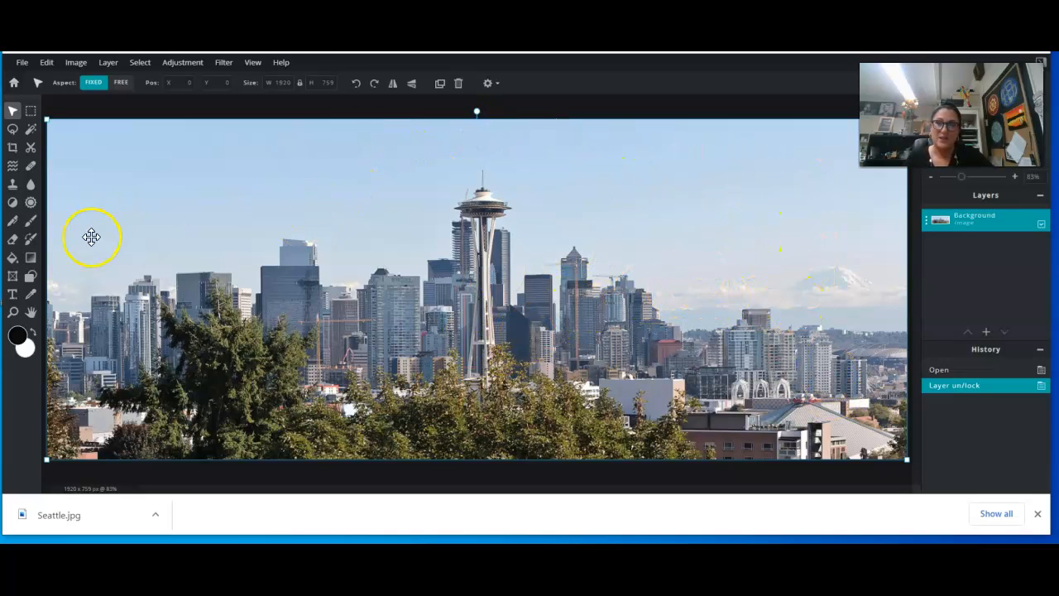
{"action": "left_click", "coordinate": [12, 149]}
{"action": "left_click_drag", "start_coordinate": [472, 120], "coordinate": [491, 160]}
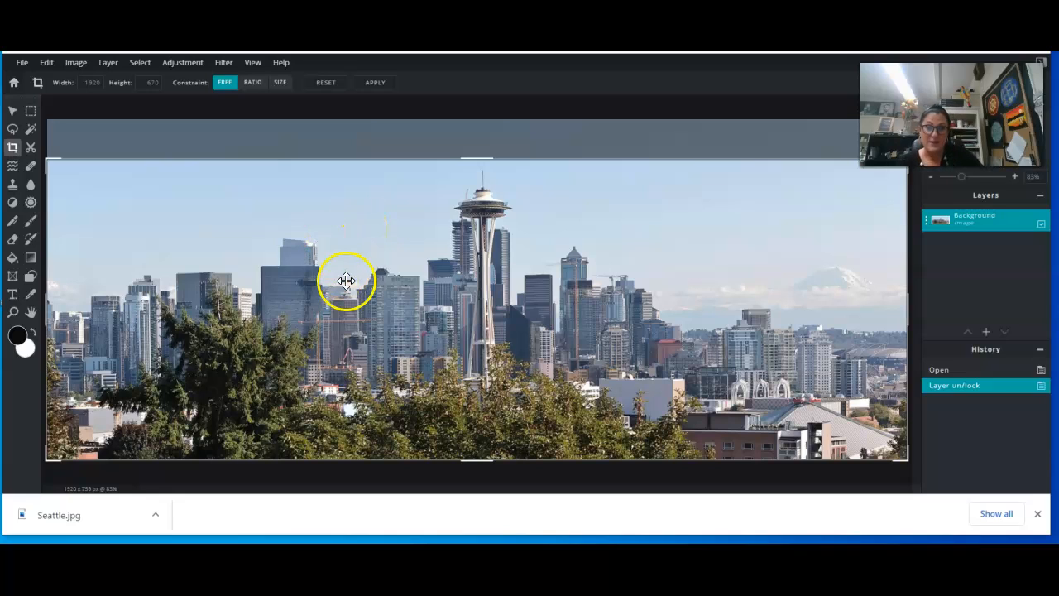
{"action": "left_click", "coordinate": [374, 82]}
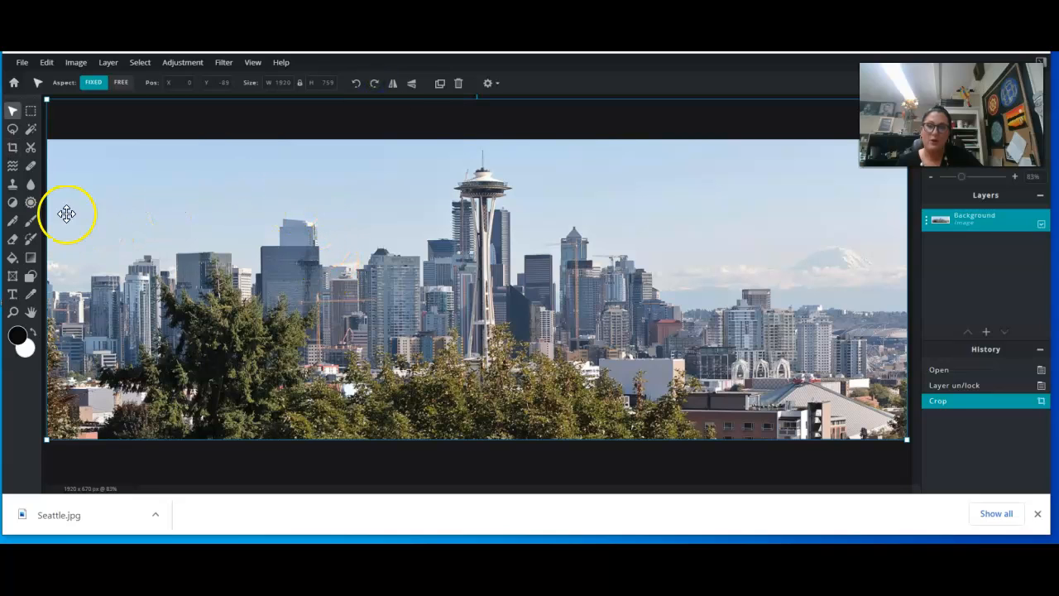
Step: Select the sky with the Magic Wand at tolerance 32 and clear the selected area
{"action": "left_click", "coordinate": [29, 134]}
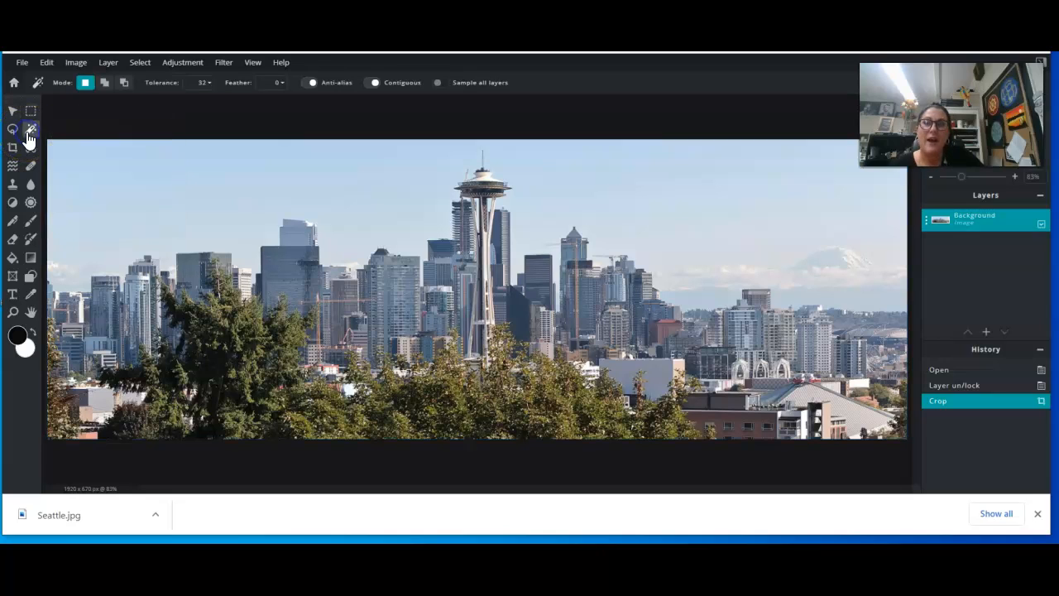
{"action": "left_click", "coordinate": [183, 189]}
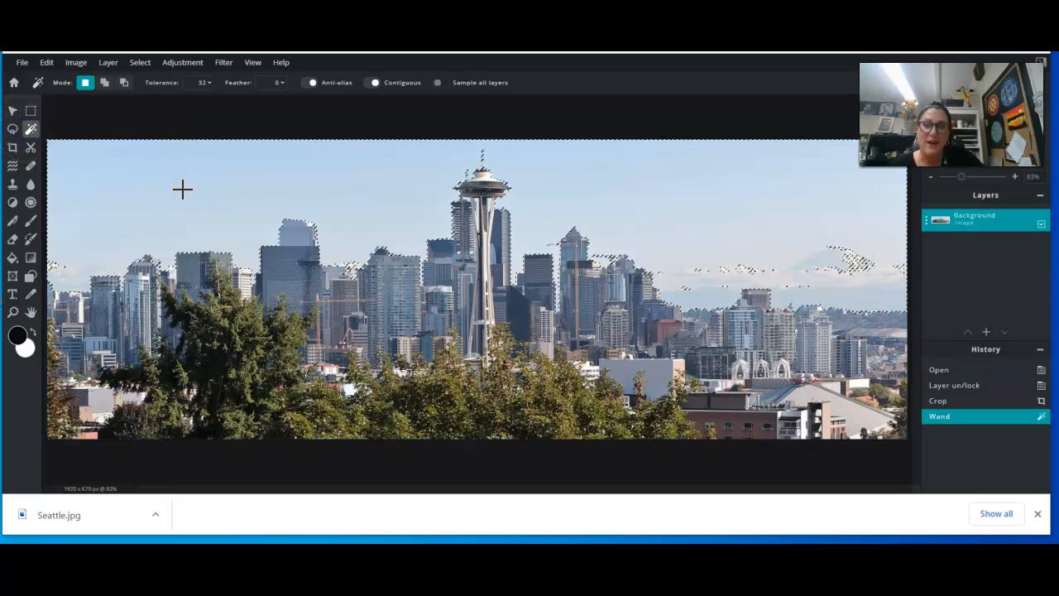
{"action": "key", "text": "Delete"}
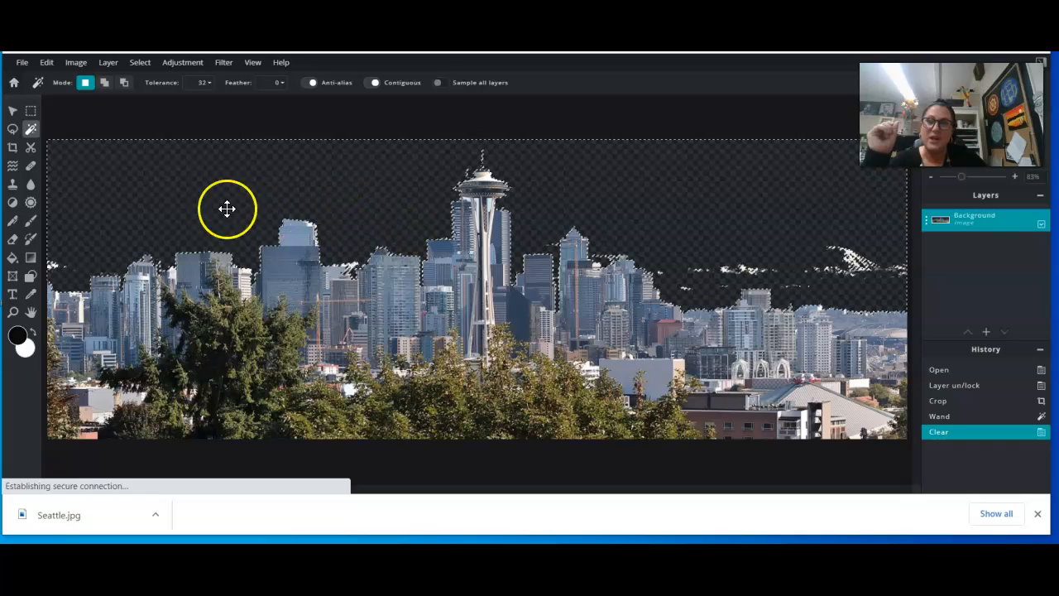
Step: Undo the clearing of the sky and deselect the sky area
{"action": "left_click", "coordinate": [46, 62]}
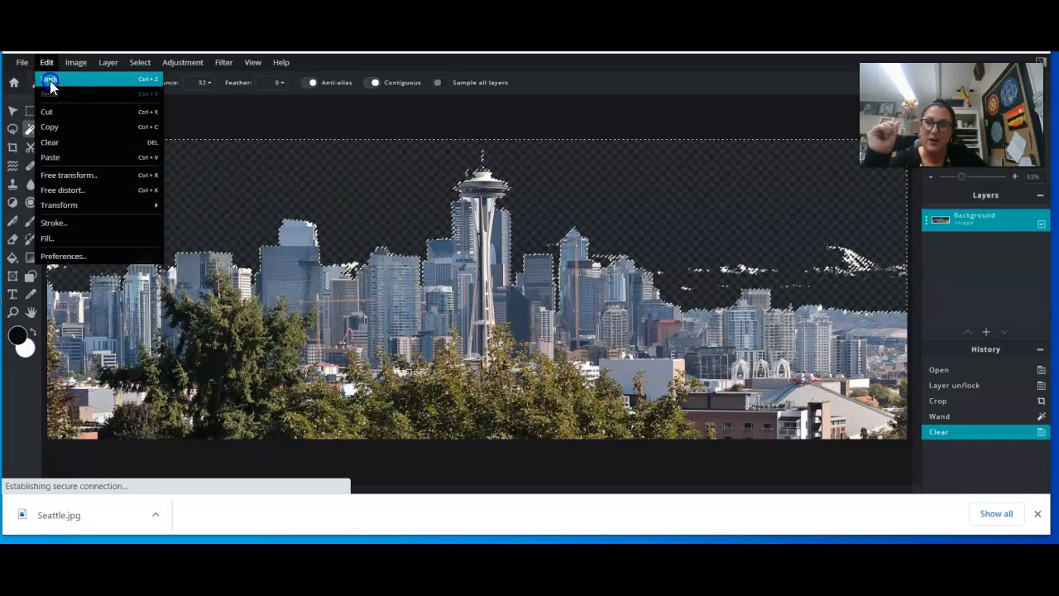
{"action": "left_click", "coordinate": [50, 81]}
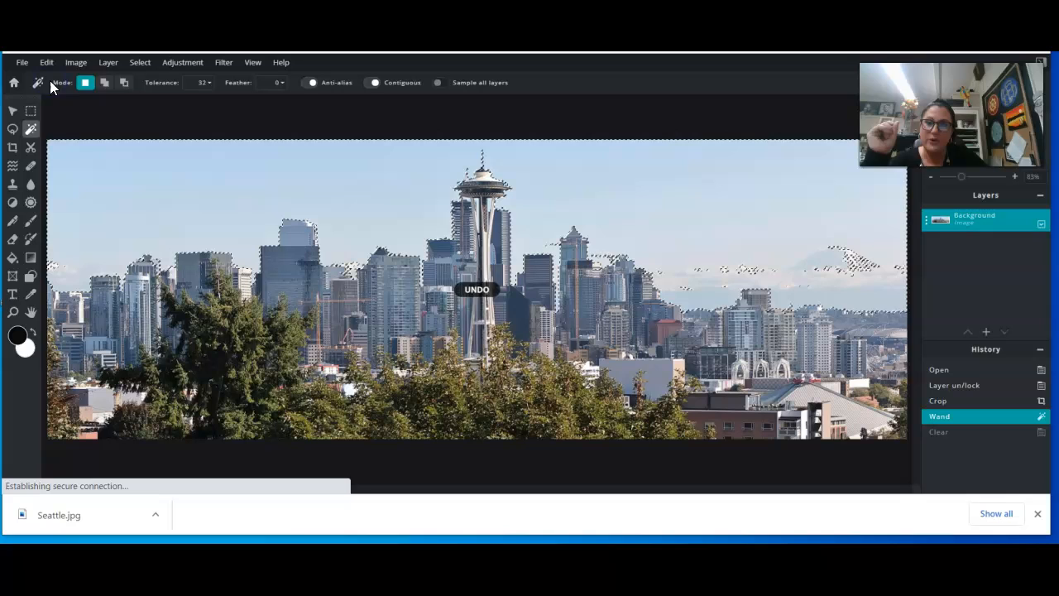
{"action": "left_click", "coordinate": [139, 63]}
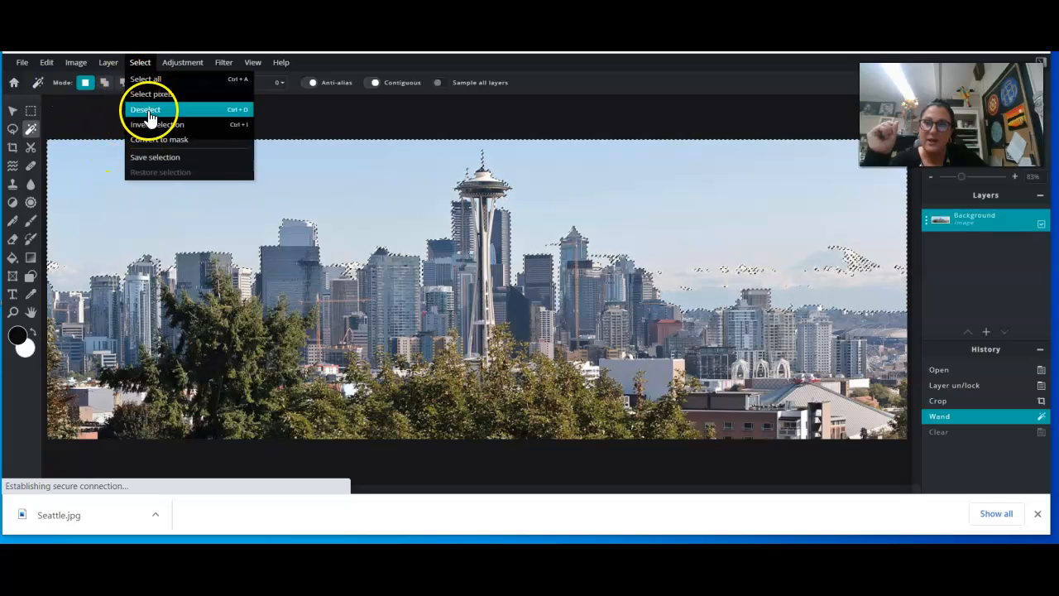
{"action": "left_click", "coordinate": [148, 109]}
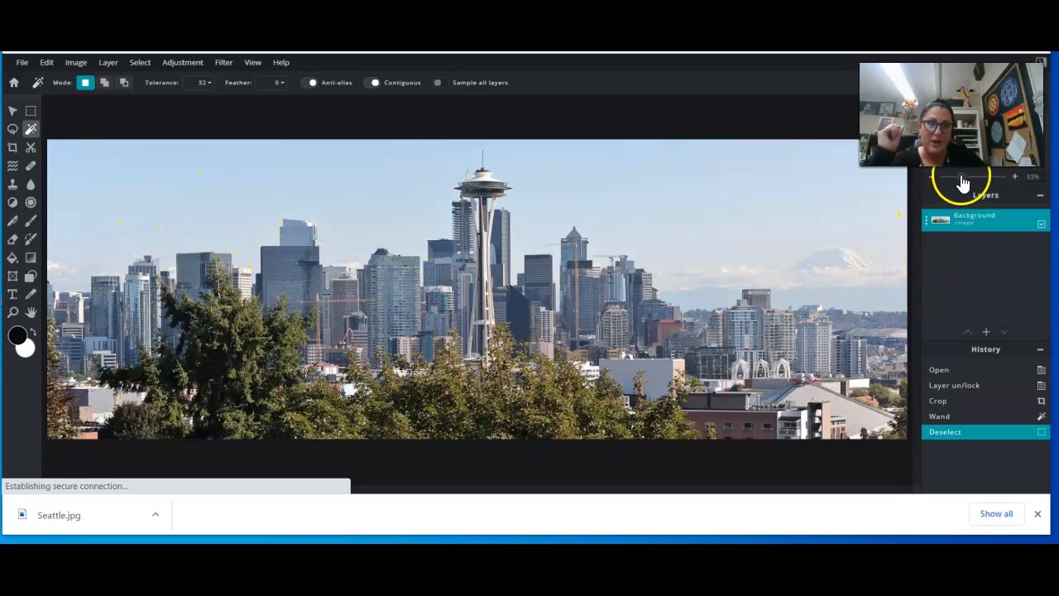
{"action": "left_click_drag", "start_coordinate": [964, 181], "coordinate": [977, 180]}
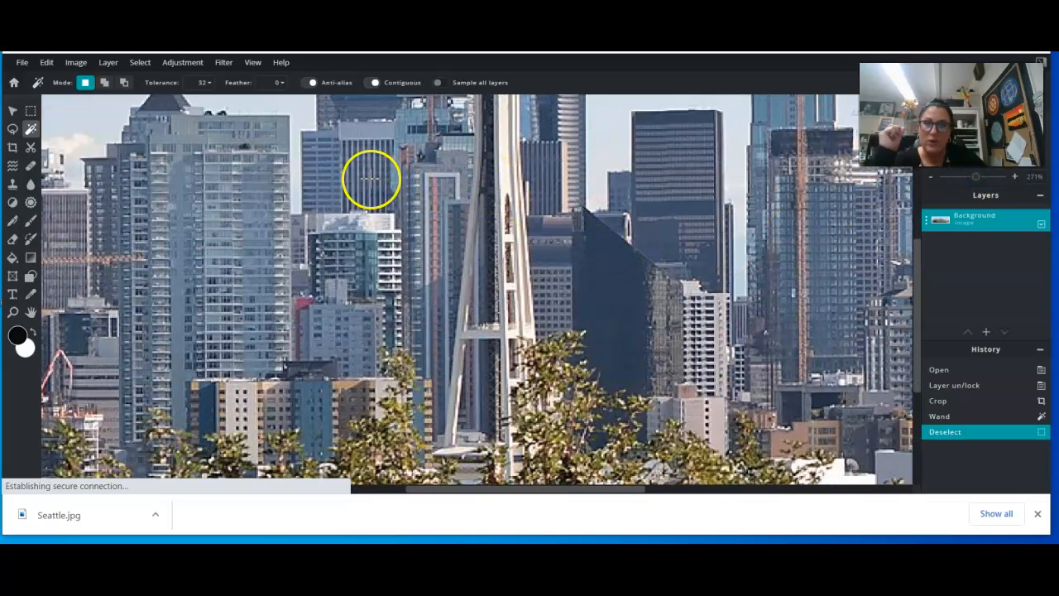
{"action": "left_click", "coordinate": [433, 282]}
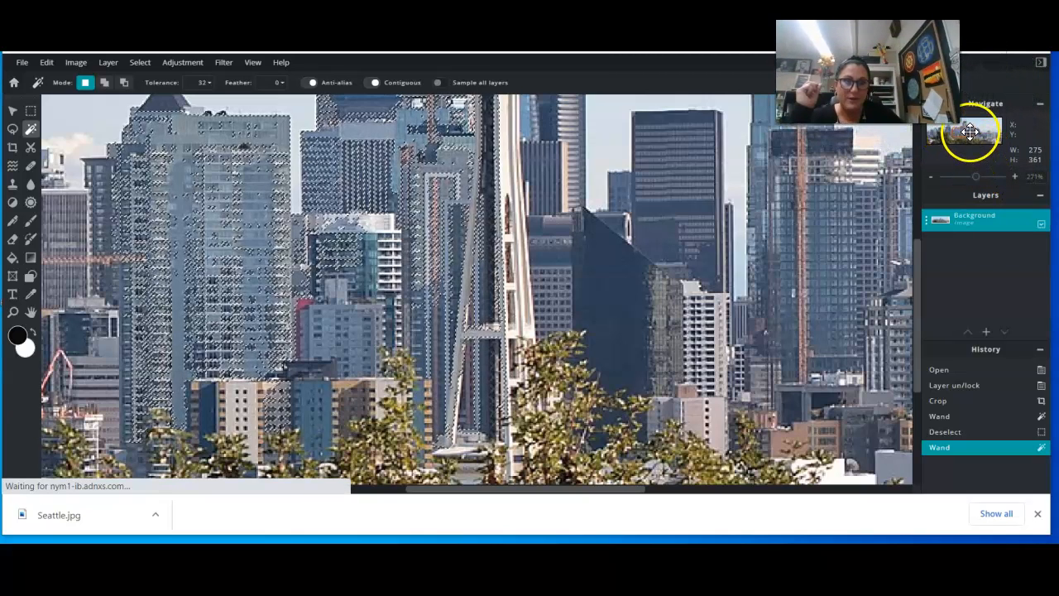
{"action": "mouse_move", "coordinate": [969, 131]}
{"action": "left_mouse_down"}
{"action": "mouse_move", "coordinate": [959, 140]}
{"action": "mouse_move", "coordinate": [949, 127]}
{"action": "left_mouse_up"}
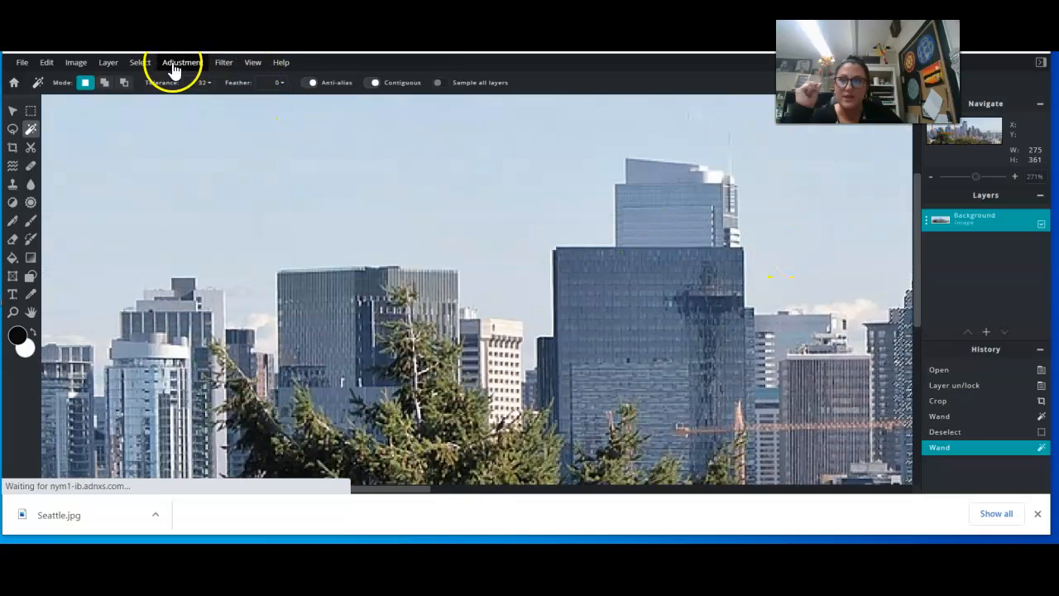
{"action": "left_click", "coordinate": [136, 65]}
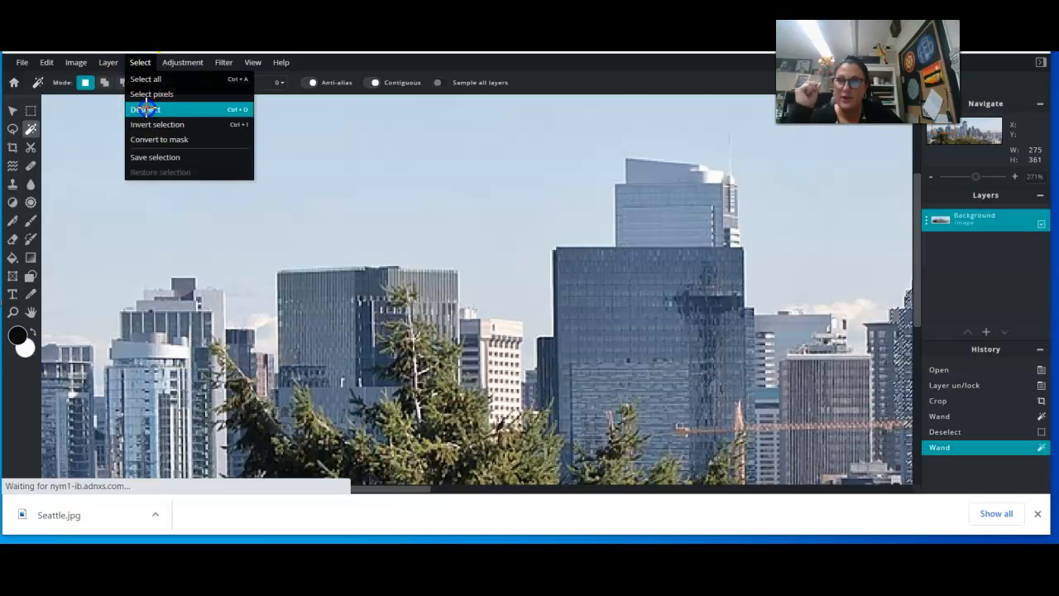
{"action": "left_click", "coordinate": [147, 108]}
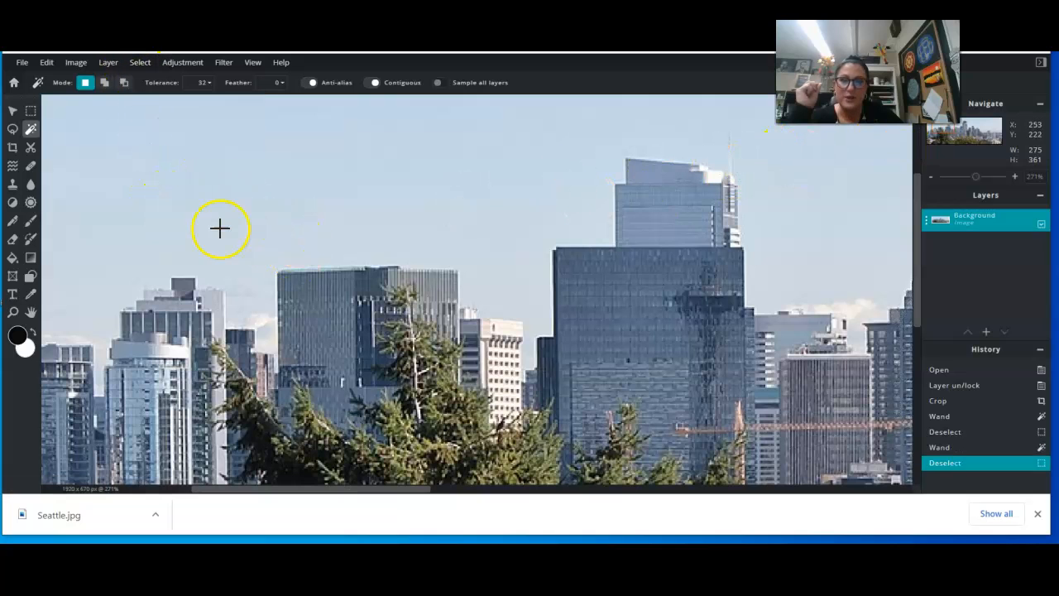
Step: Erase the sky above and beside the wide flat-roofed building behind the evergreens, using a 20 px square eraser brush with 0% softness
{"action": "left_click", "coordinate": [12, 240]}
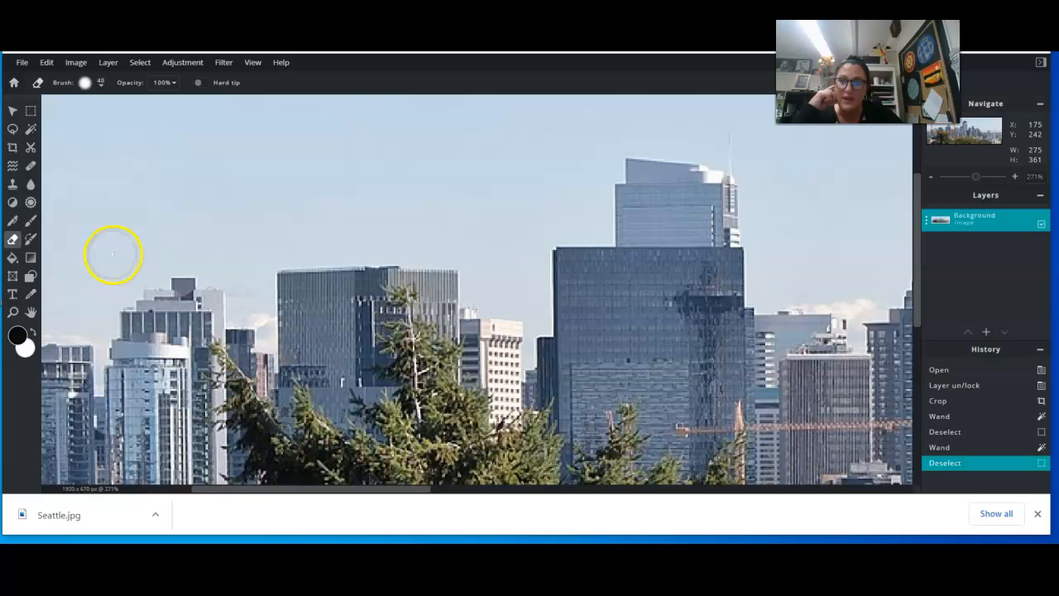
{"action": "left_click", "coordinate": [100, 84]}
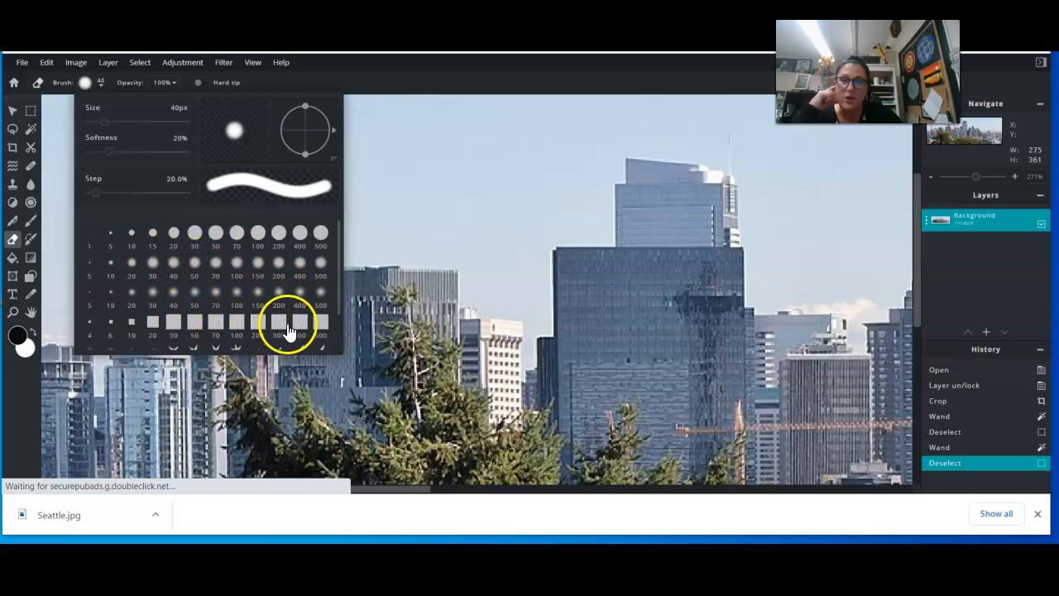
{"action": "left_click", "coordinate": [153, 324]}
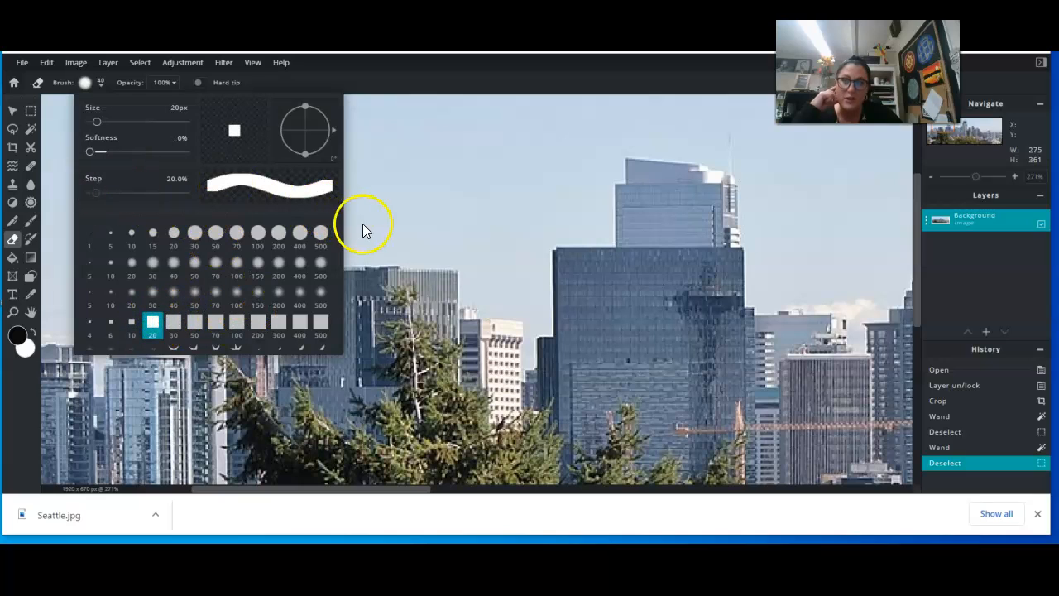
{"action": "left_click", "coordinate": [433, 247]}
{"action": "mouse_move", "coordinate": [437, 248]}
{"action": "left_mouse_down"}
{"action": "mouse_move", "coordinate": [408, 253]}
{"action": "mouse_move", "coordinate": [475, 257]}
{"action": "left_mouse_up"}
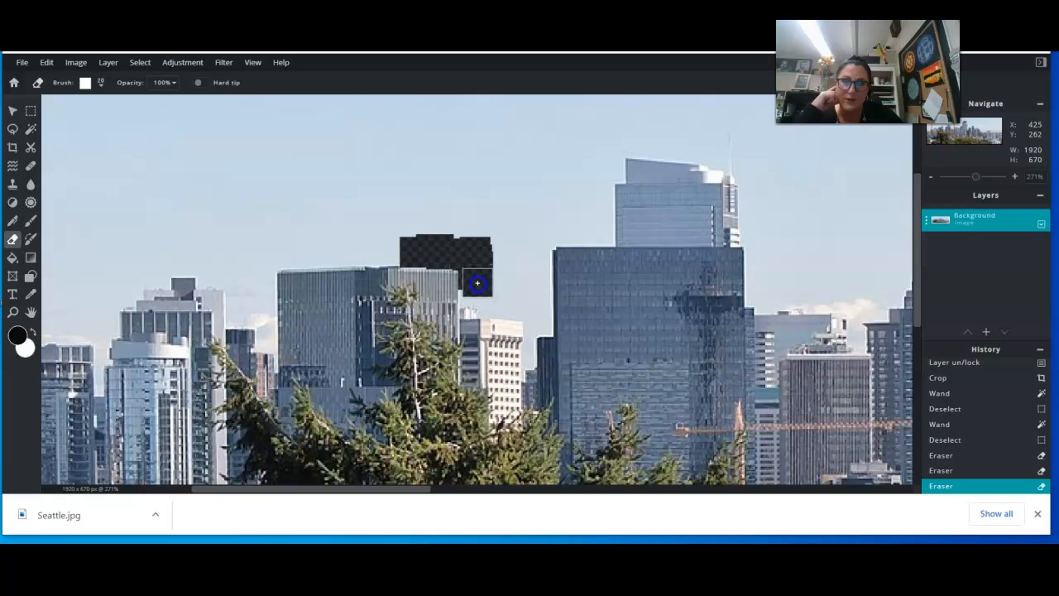
{"action": "left_click_drag", "start_coordinate": [475, 289], "coordinate": [521, 304]}
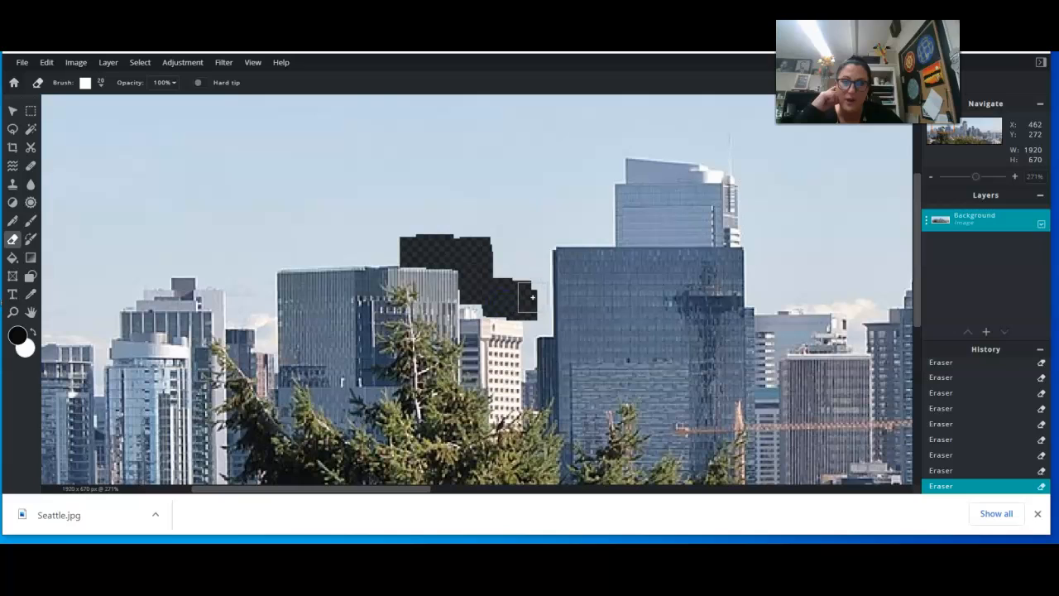
{"action": "mouse_move", "coordinate": [523, 273]}
{"action": "left_mouse_down"}
{"action": "mouse_move", "coordinate": [506, 238]}
{"action": "mouse_move", "coordinate": [501, 267]}
{"action": "mouse_move", "coordinate": [460, 219]}
{"action": "mouse_move", "coordinate": [394, 232]}
{"action": "left_mouse_up"}
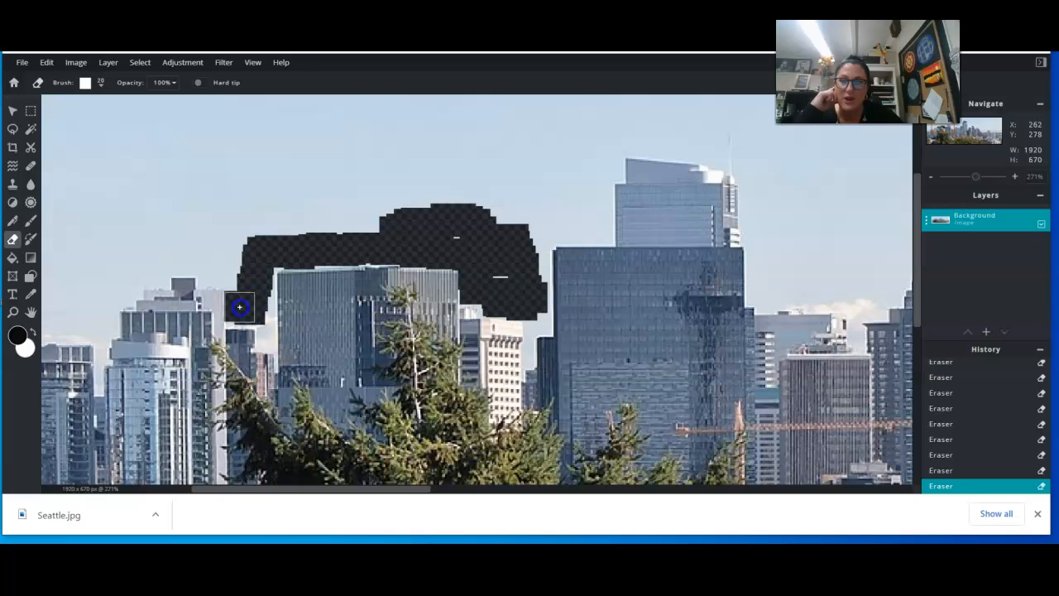
{"action": "left_click_drag", "start_coordinate": [239, 295], "coordinate": [246, 272]}
{"action": "left_click_drag", "start_coordinate": [248, 242], "coordinate": [250, 235]}
{"action": "left_click_drag", "start_coordinate": [257, 308], "coordinate": [258, 309]}
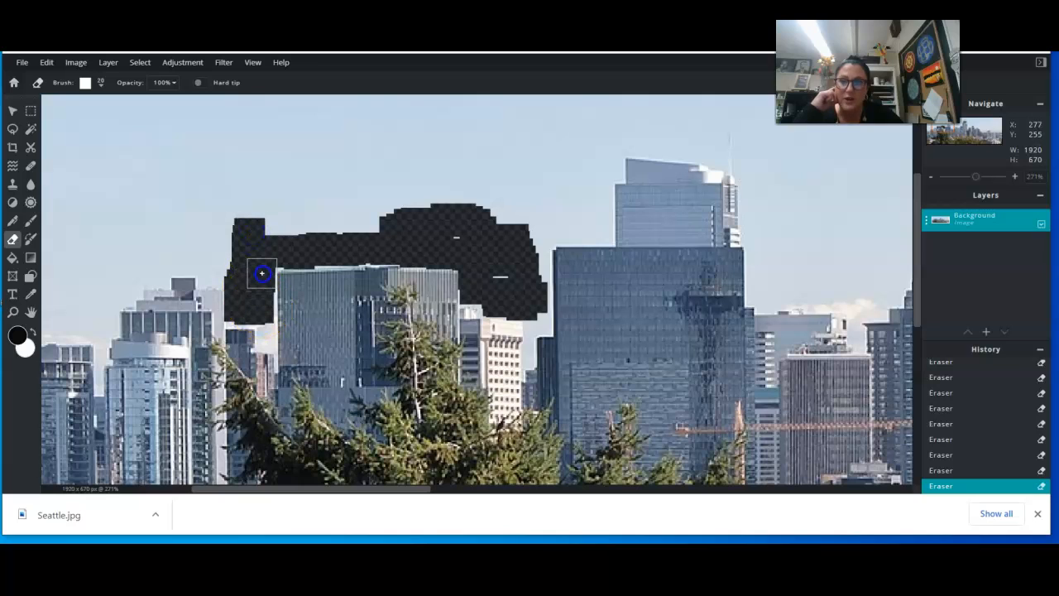
{"action": "left_click_drag", "start_coordinate": [543, 219], "coordinate": [533, 238]}
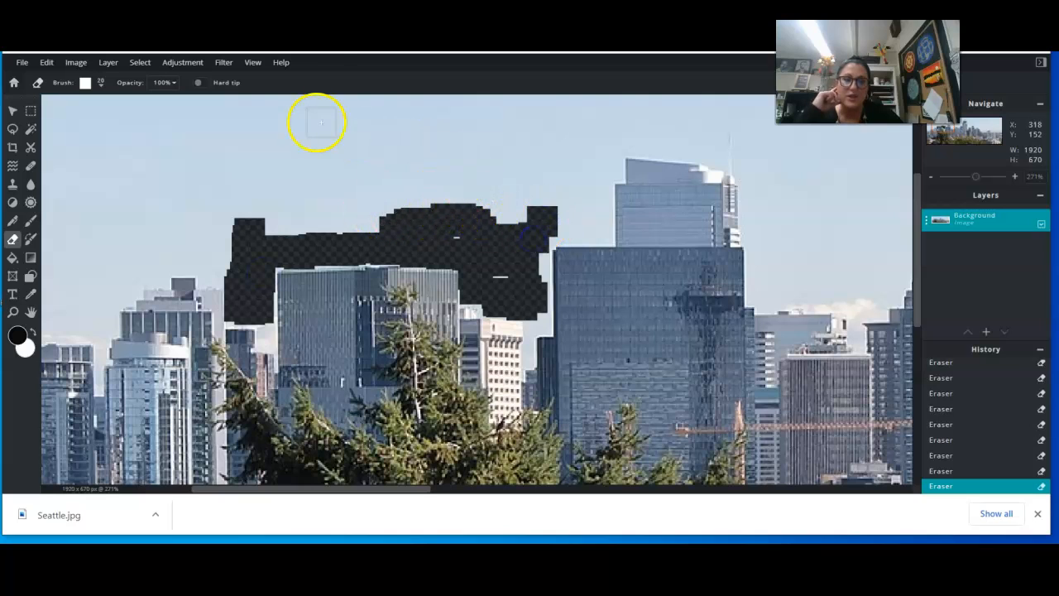
Step: Erase strips of sky to the right of the tall dark building and to the right of the Space Needle
{"action": "mouse_move", "coordinate": [835, 269]}
{"action": "left_mouse_down"}
{"action": "mouse_move", "coordinate": [867, 297]}
{"action": "mouse_move", "coordinate": [853, 295]}
{"action": "mouse_move", "coordinate": [847, 309]}
{"action": "mouse_move", "coordinate": [828, 293]}
{"action": "mouse_move", "coordinate": [766, 291]}
{"action": "mouse_move", "coordinate": [761, 211]}
{"action": "left_mouse_up"}
{"action": "left_click_drag", "start_coordinate": [977, 184], "coordinate": [971, 183]}
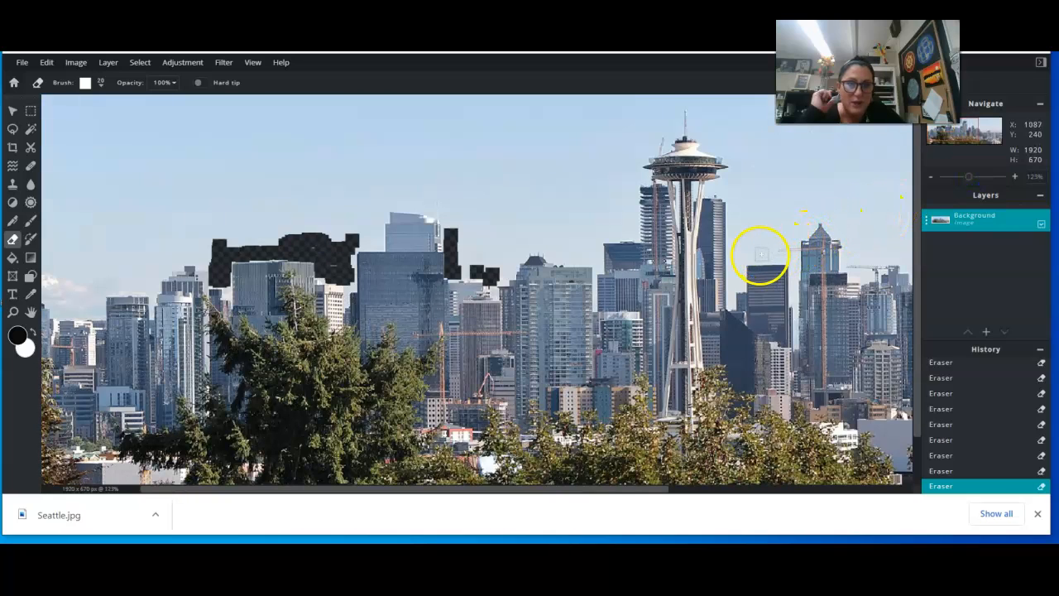
{"action": "left_click_drag", "start_coordinate": [761, 249], "coordinate": [734, 254]}
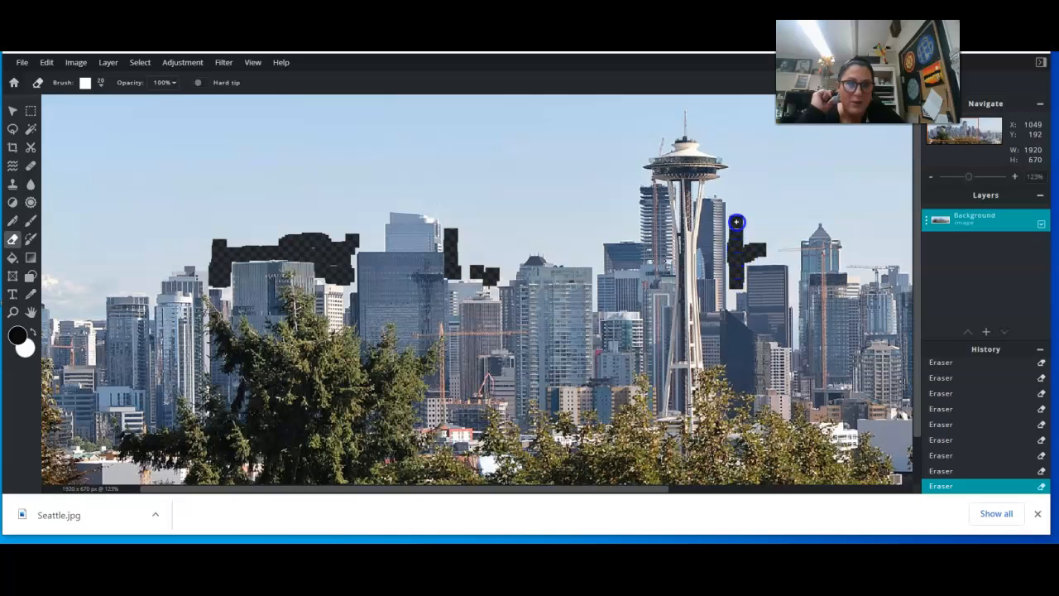
{"action": "mouse_move", "coordinate": [730, 190]}
{"action": "left_mouse_down"}
{"action": "mouse_move", "coordinate": [720, 180]}
{"action": "mouse_move", "coordinate": [745, 187]}
{"action": "left_mouse_up"}
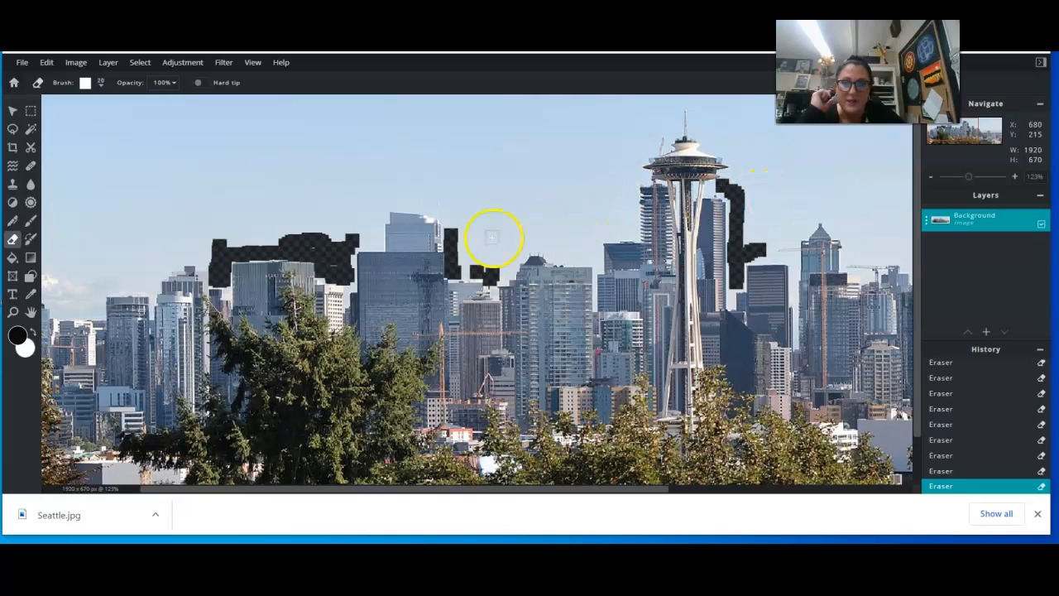
Step: Erase the sky along the rooftops from the photo's left edge to the area already erased above the flat-roofed building
{"action": "left_click", "coordinate": [66, 291]}
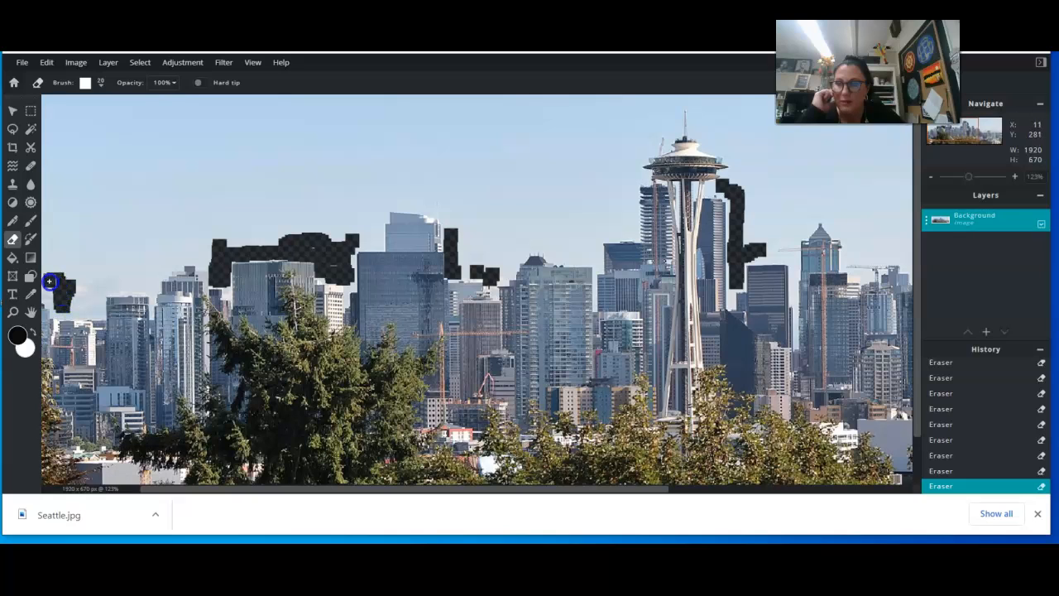
{"action": "mouse_move", "coordinate": [70, 296]}
{"action": "left_mouse_down"}
{"action": "mouse_move", "coordinate": [84, 293]}
{"action": "mouse_move", "coordinate": [76, 303]}
{"action": "left_mouse_up"}
{"action": "mouse_move", "coordinate": [103, 286]}
{"action": "left_mouse_down"}
{"action": "mouse_move", "coordinate": [111, 274]}
{"action": "mouse_move", "coordinate": [143, 280]}
{"action": "mouse_move", "coordinate": [107, 286]}
{"action": "mouse_move", "coordinate": [141, 285]}
{"action": "mouse_move", "coordinate": [180, 255]}
{"action": "left_mouse_up"}
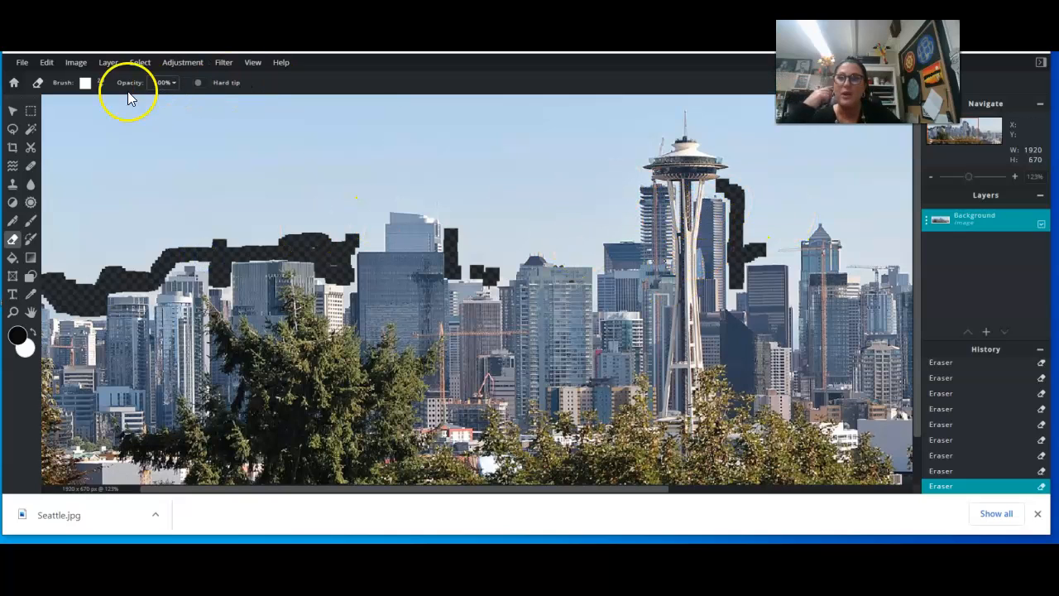
Step: Select the remaining sky with the Magic Wand at tolerance 32, clear it and deselect the area
{"action": "left_click", "coordinate": [31, 129]}
{"action": "left_click", "coordinate": [229, 186]}
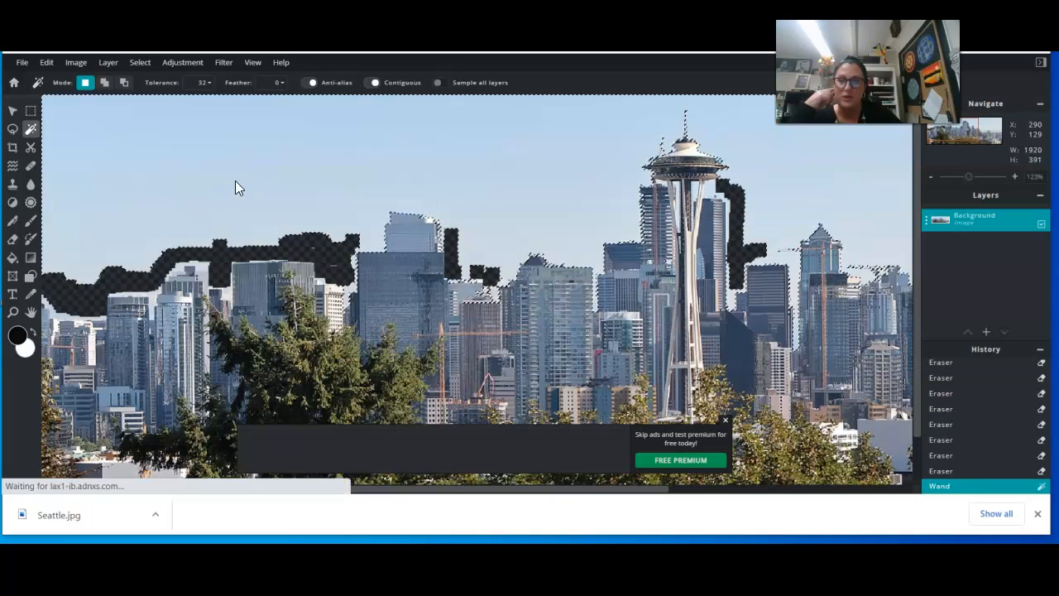
{"action": "key", "text": "Delete"}
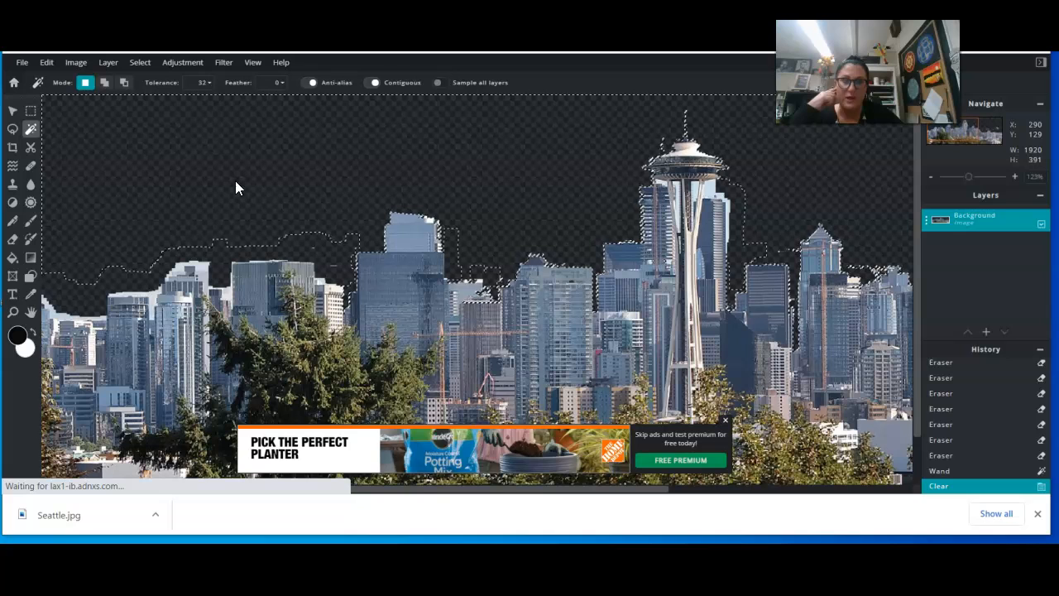
{"action": "left_click", "coordinate": [727, 425]}
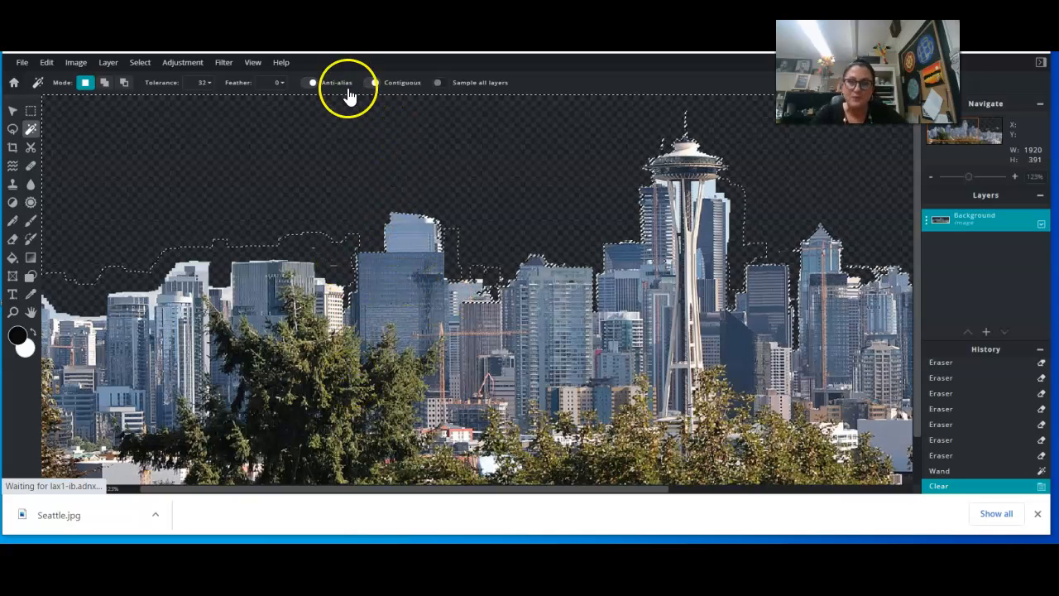
{"action": "left_click", "coordinate": [140, 64]}
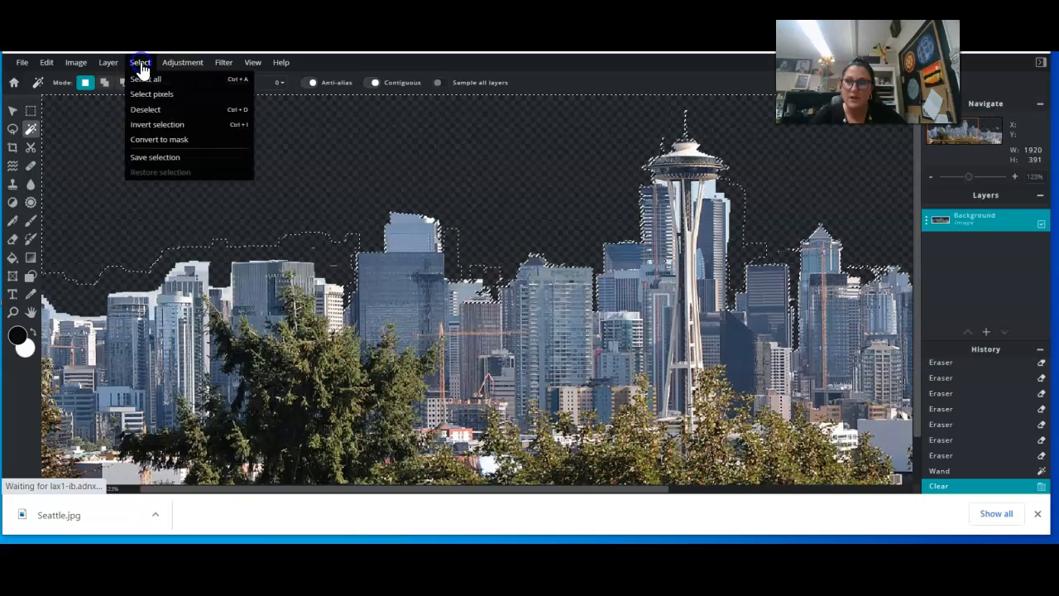
{"action": "left_click", "coordinate": [147, 112]}
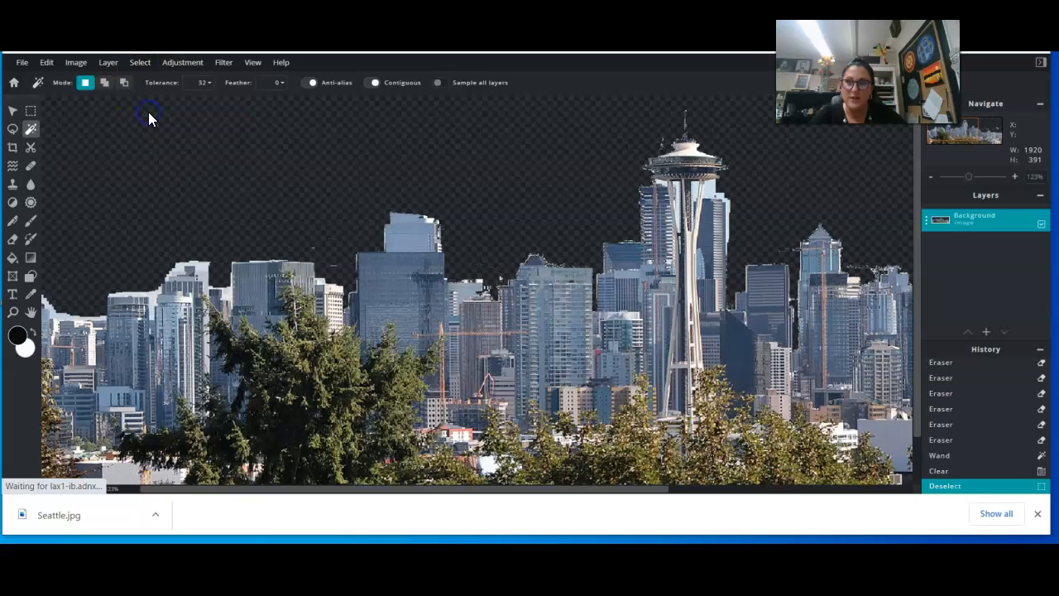
Step: Apply a Threshold adjustment at level 255 to turn the skyline into a black silhouette
{"action": "left_click", "coordinate": [177, 66]}
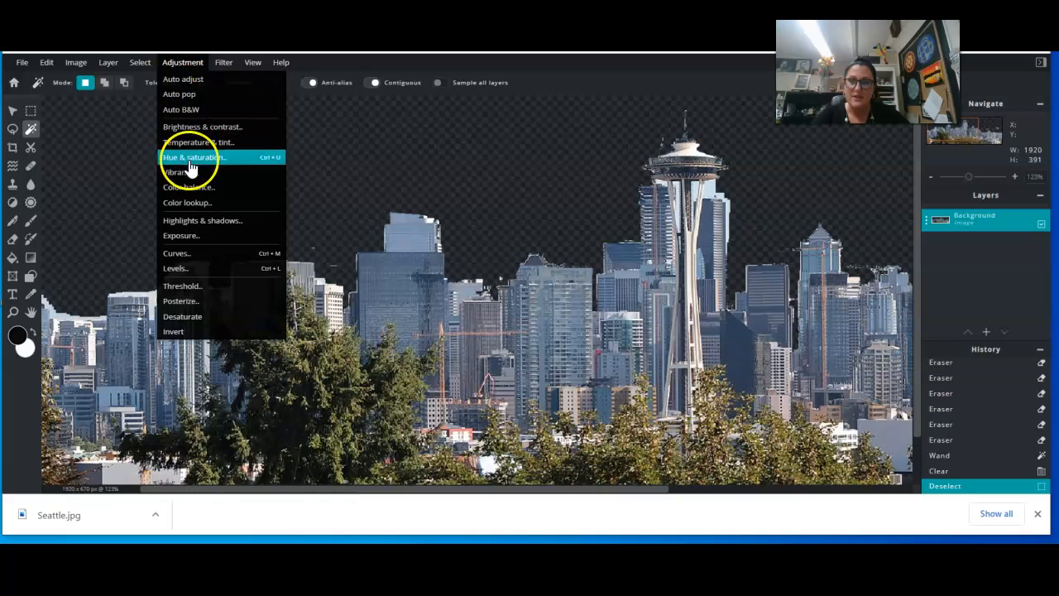
{"action": "left_click", "coordinate": [189, 287]}
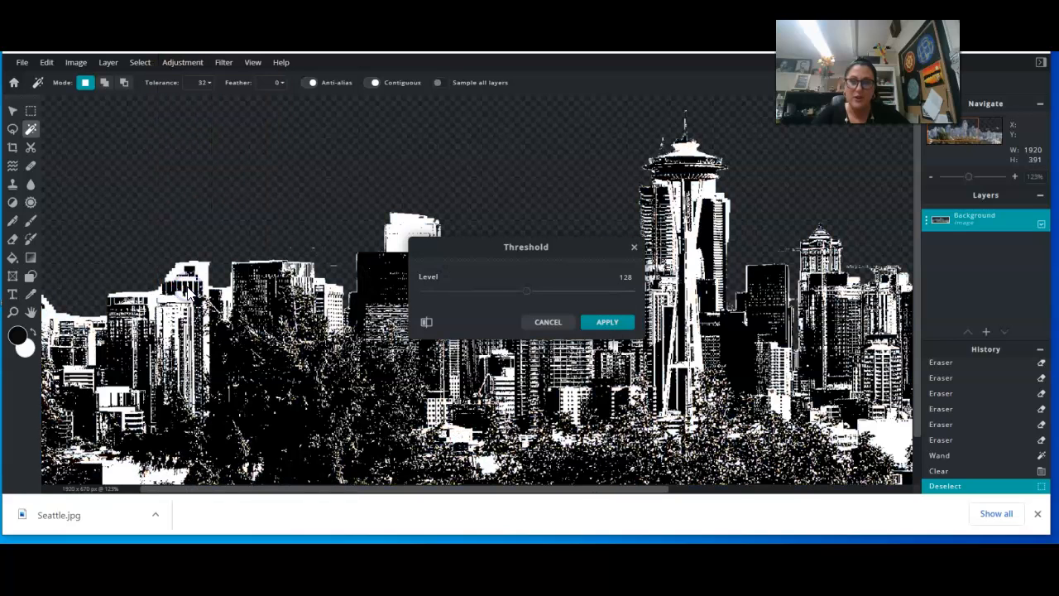
{"action": "left_click_drag", "start_coordinate": [463, 259], "coordinate": [730, 356]}
{"action": "left_click_drag", "start_coordinate": [799, 401], "coordinate": [903, 410]}
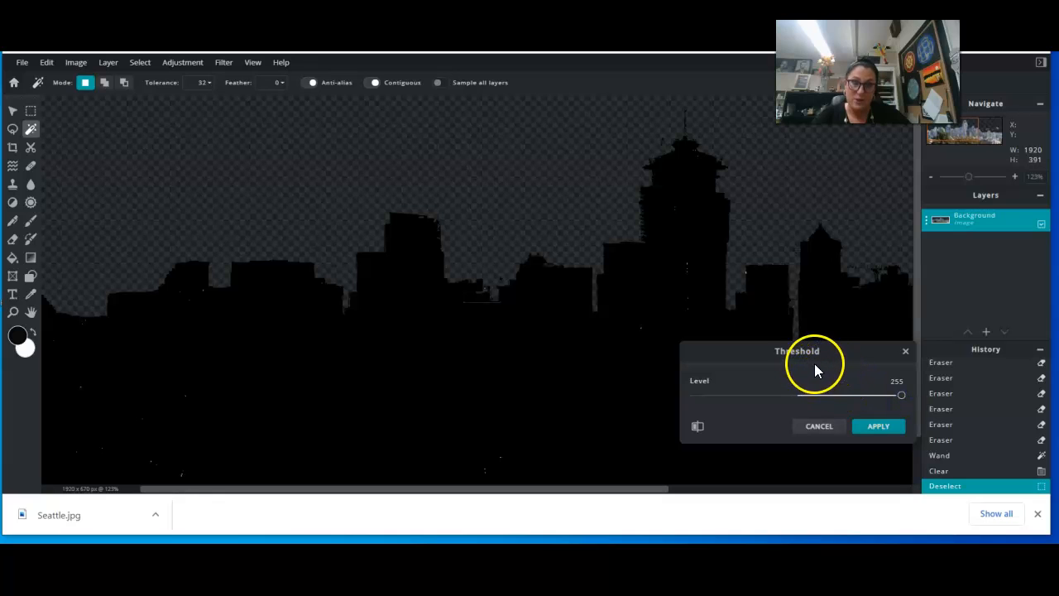
{"action": "left_click_drag", "start_coordinate": [830, 354], "coordinate": [454, 369]}
{"action": "left_click", "coordinate": [506, 439]}
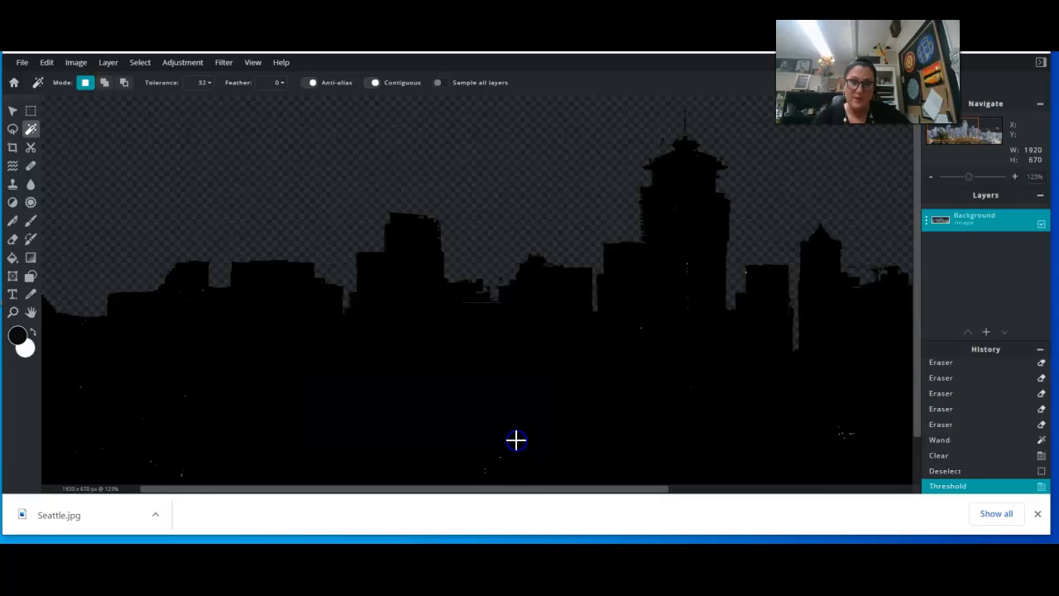
{"action": "left_click_drag", "start_coordinate": [968, 177], "coordinate": [964, 183]}
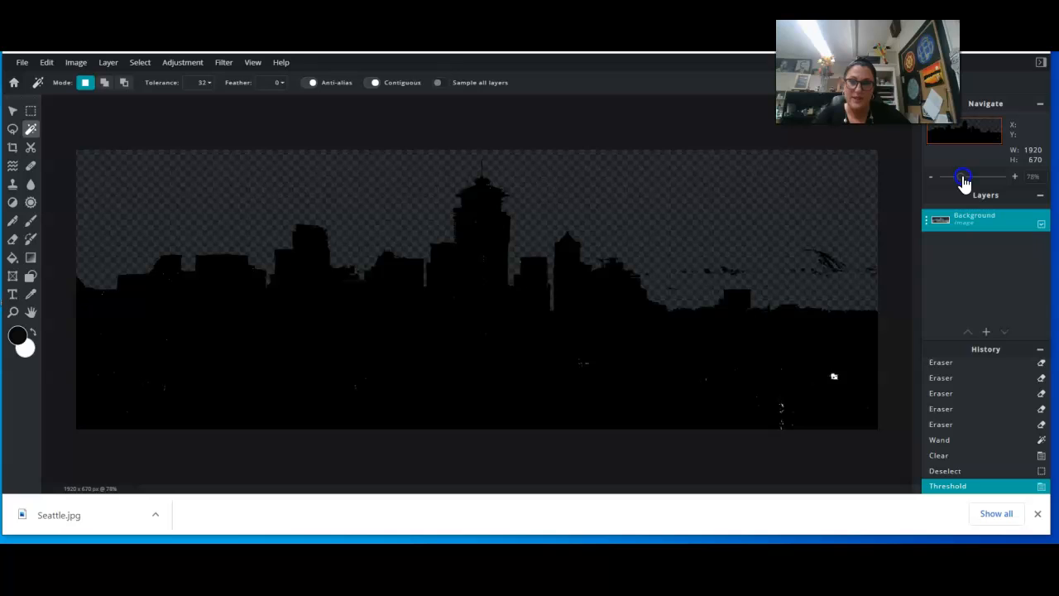